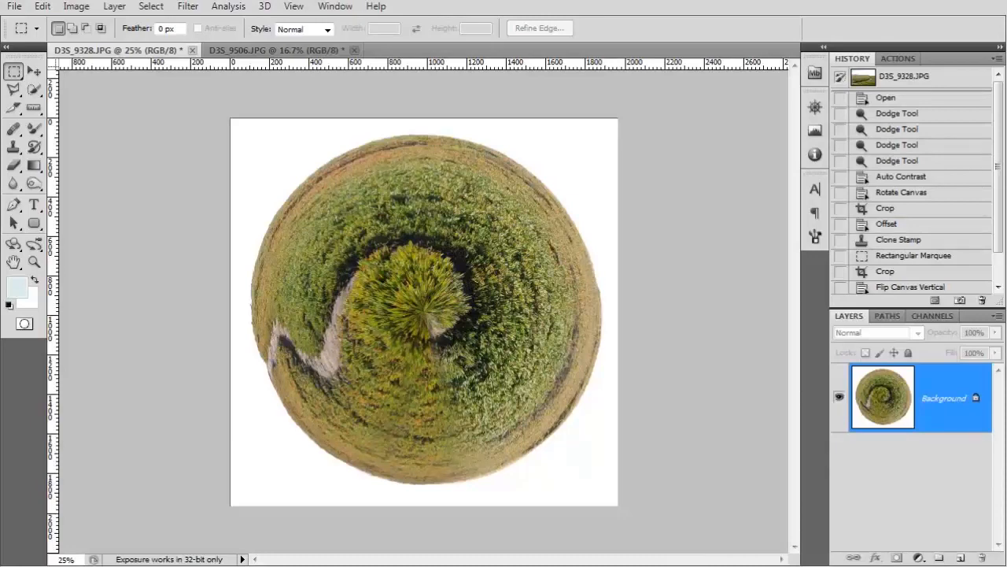
Revert D3S_9328.JPG to its initial Open state in the document history.
scroll(917, 158, "down", 2)
scroll(917, 102, "up", 2)
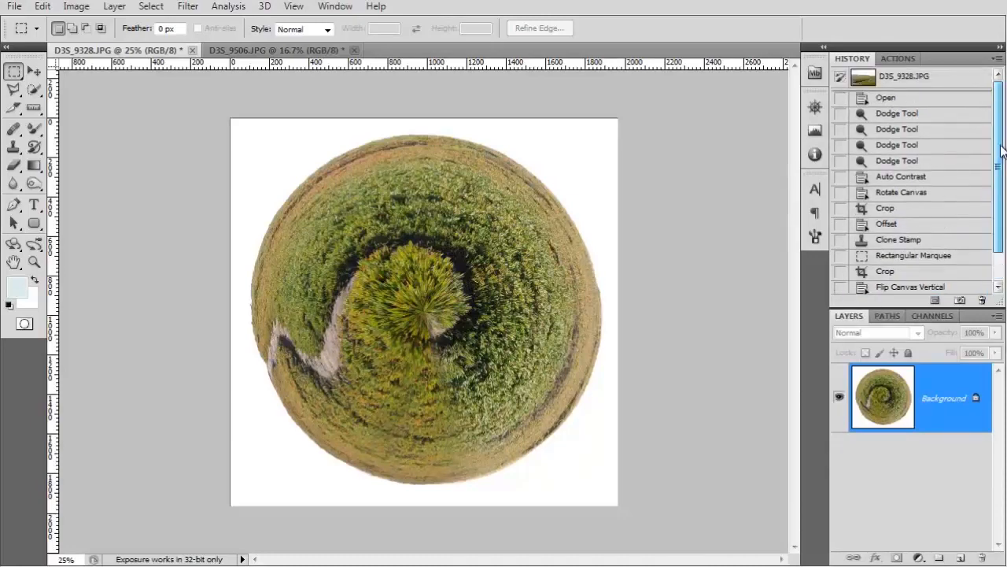
left_click(916, 99)
key("ctrl+minus")
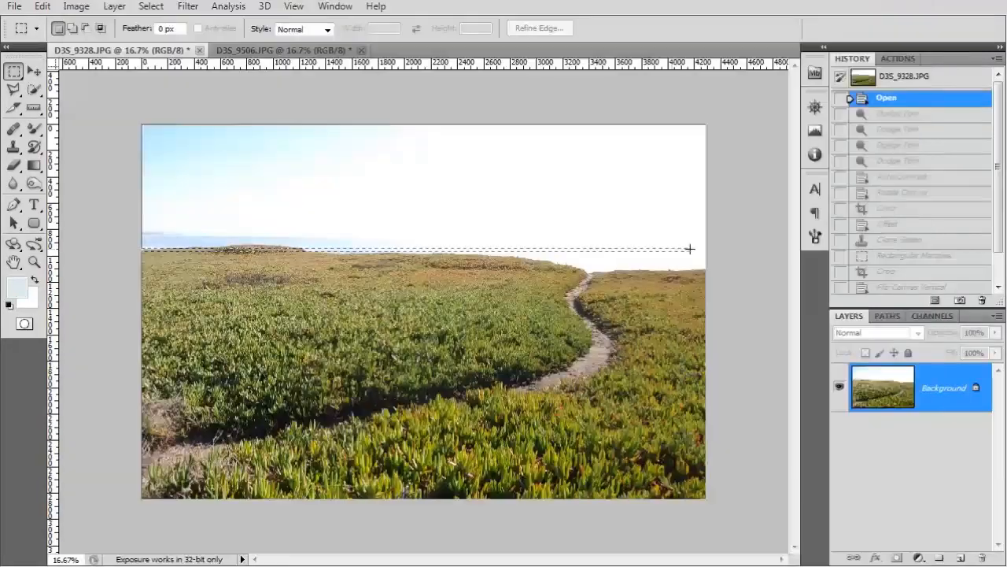
Check the horizon's tilt with a thin full-width marquee, and straighten the photo along the horizon line with the Ruler tool.
left_click_drag(690, 247, 715, 250)
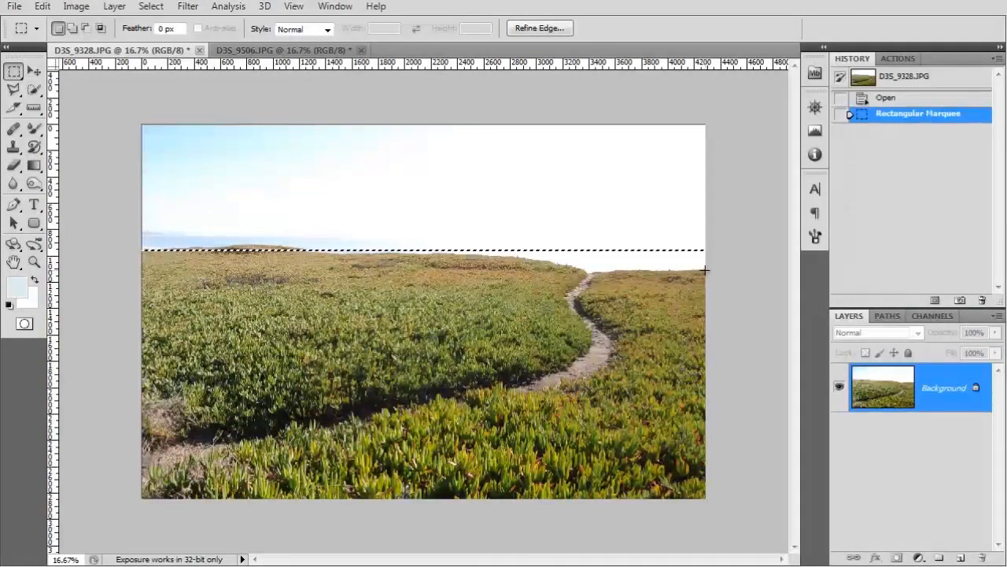
left_click(679, 270)
left_click(34, 107)
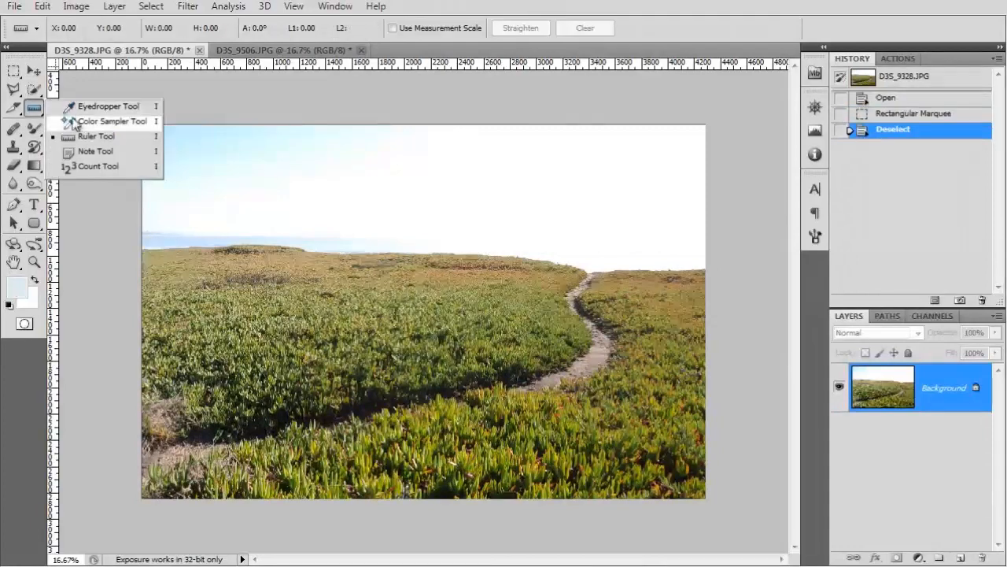
left_click(79, 137)
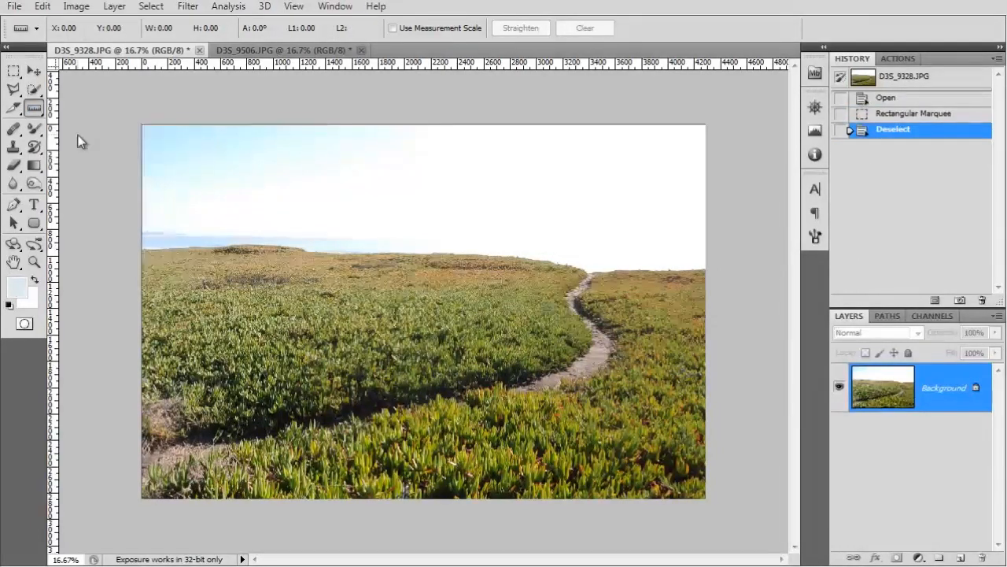
mouse_move(145, 252)
left_mouse_down()
mouse_move(694, 264)
mouse_move(705, 273)
left_mouse_up()
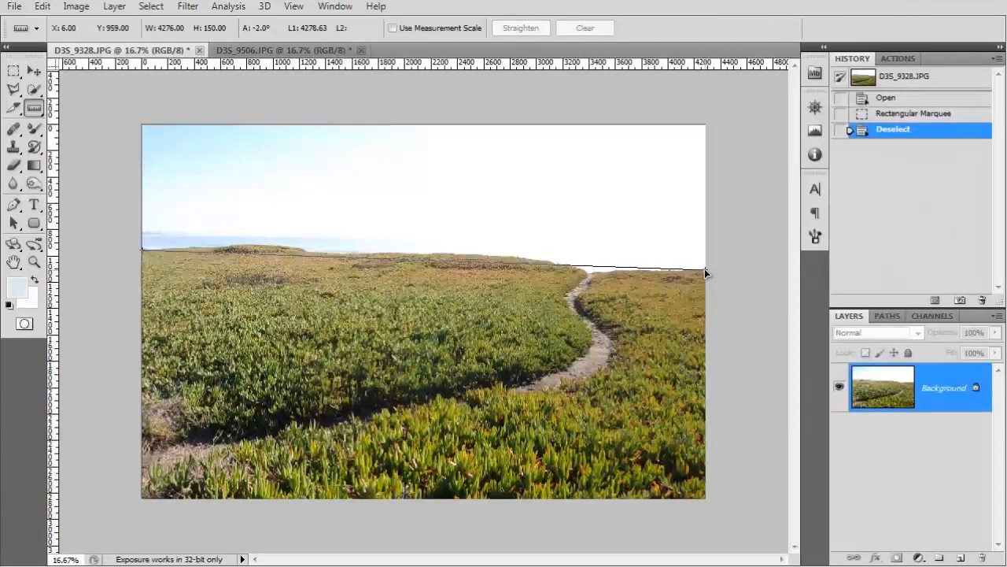
left_click_drag(708, 274, 707, 274)
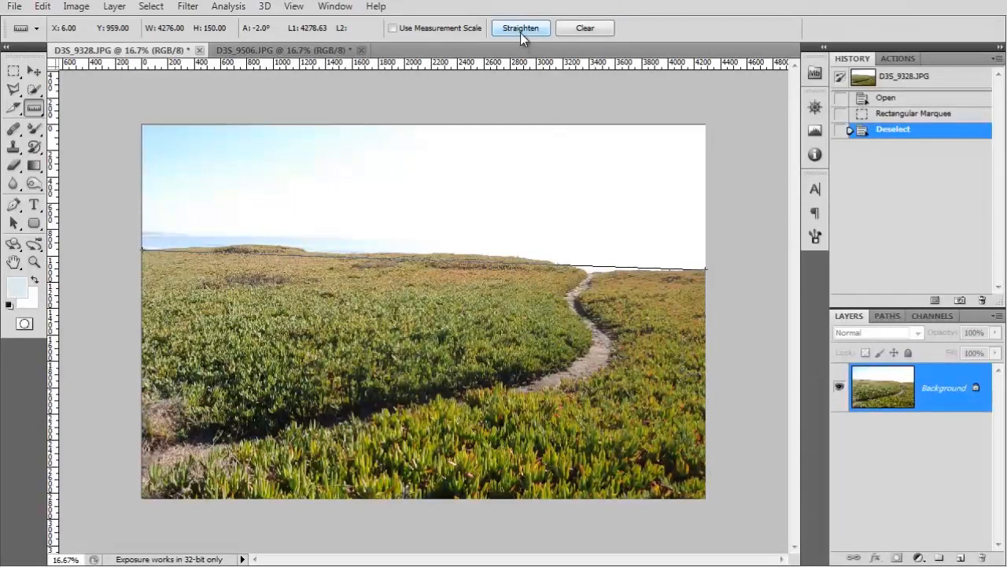
left_click(520, 30)
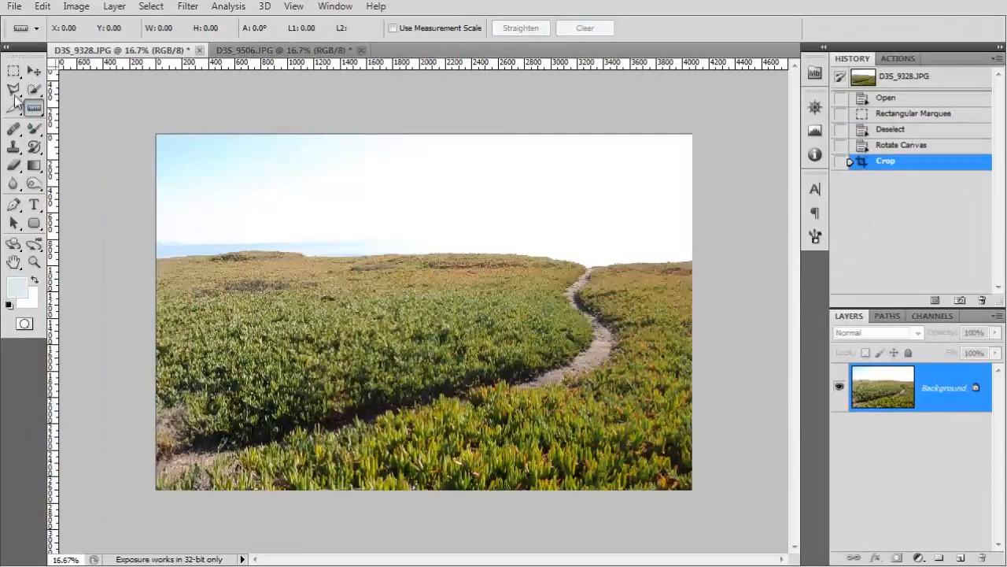
Whiten the remaining blue sky down to the horizon using the Dodge tool on Highlights at 100% exposure.
key("o")
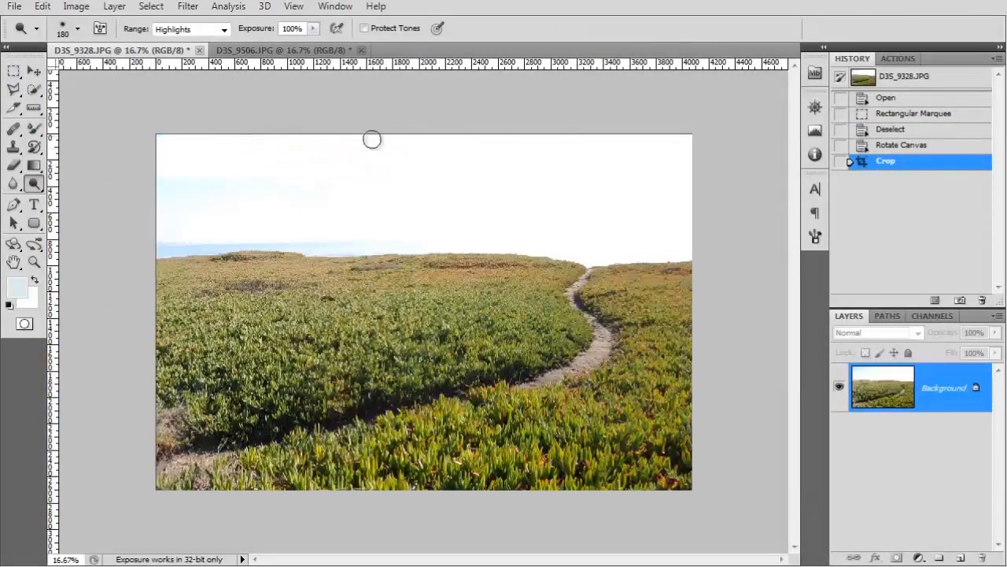
left_click_drag(37, 231, 54, 250)
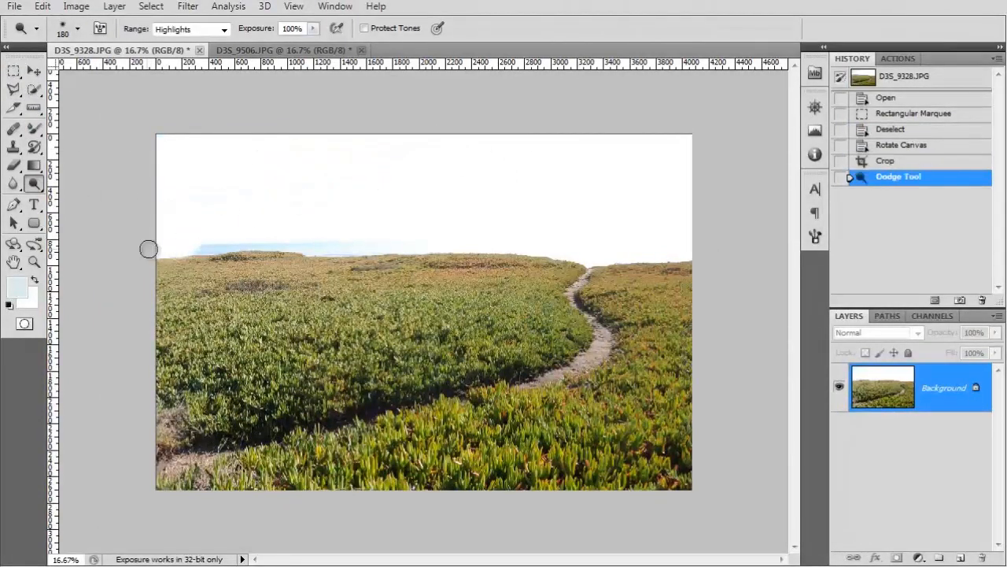
mouse_move(149, 249)
left_mouse_down()
mouse_move(646, 186)
mouse_move(675, 252)
mouse_move(672, 208)
mouse_move(697, 232)
left_mouse_up()
Apply the Offset filter to shift the image horizontally by about 2000 pixels with wrap-around, bringing the outer edges together mid-image.
key("m")
left_click(188, 6)
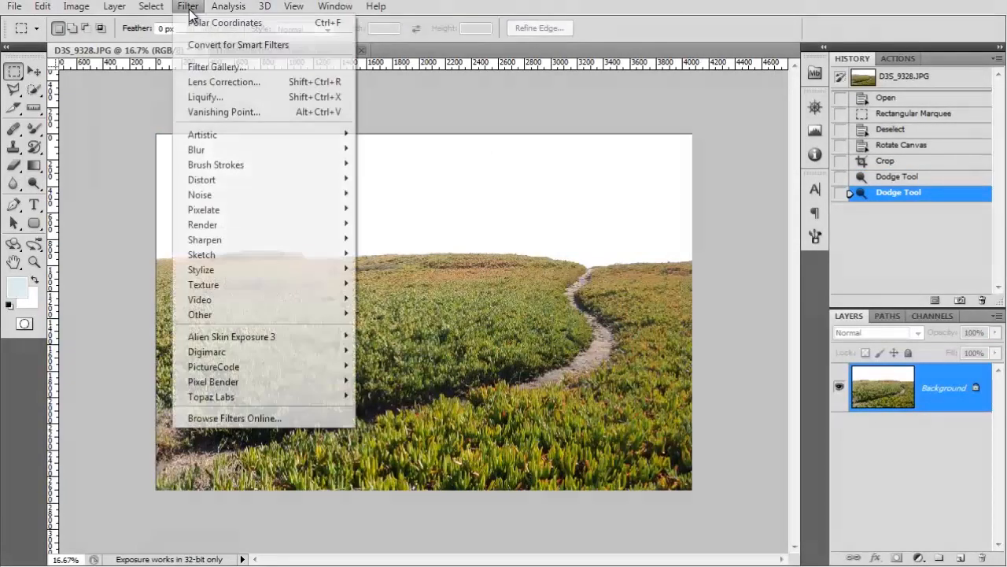
mouse_move(221, 315)
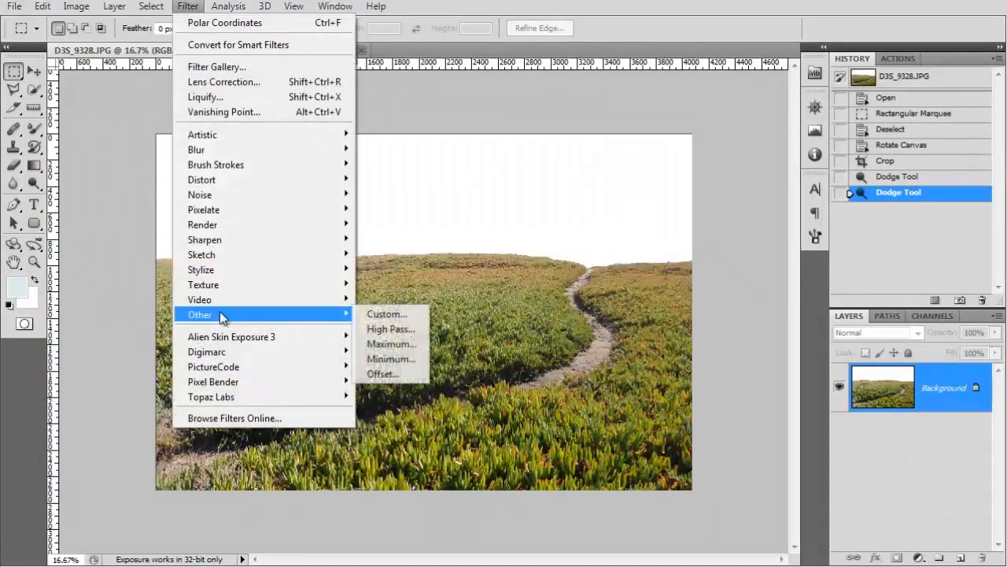
left_click(383, 375)
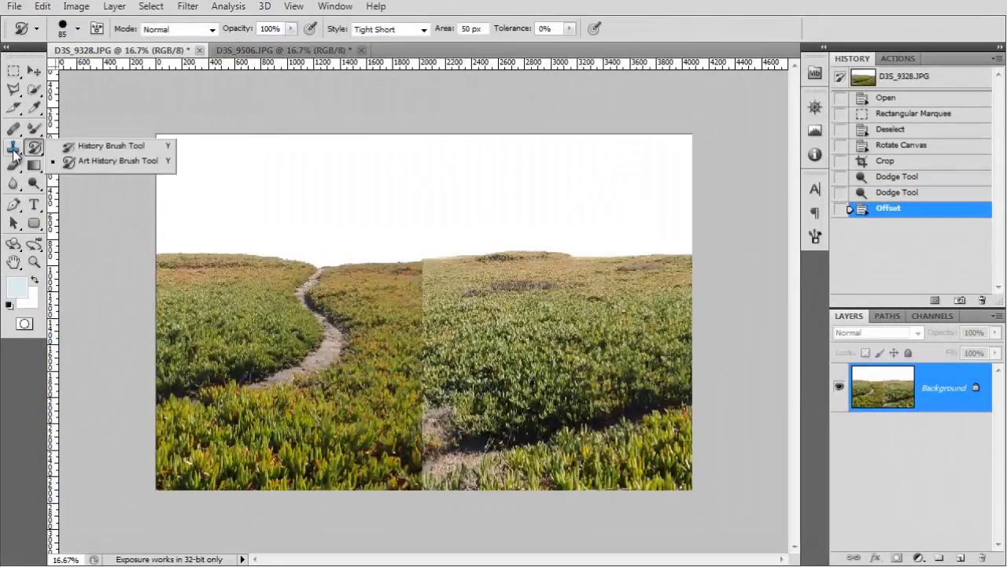
Blend the vertical seam in the middle of the field by cloning grass over it with the Clone Stamp tool.
left_click(13, 148)
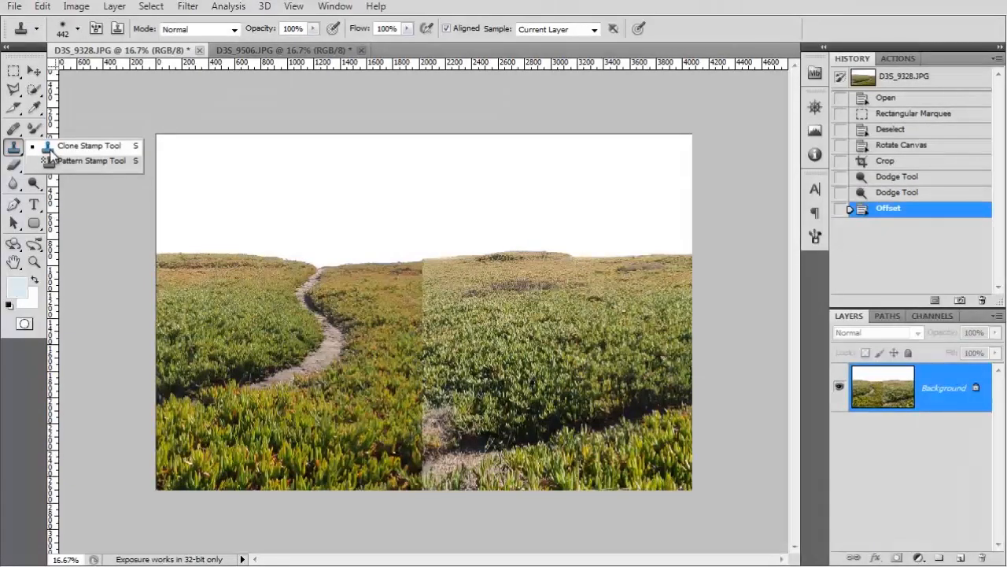
left_click(49, 150)
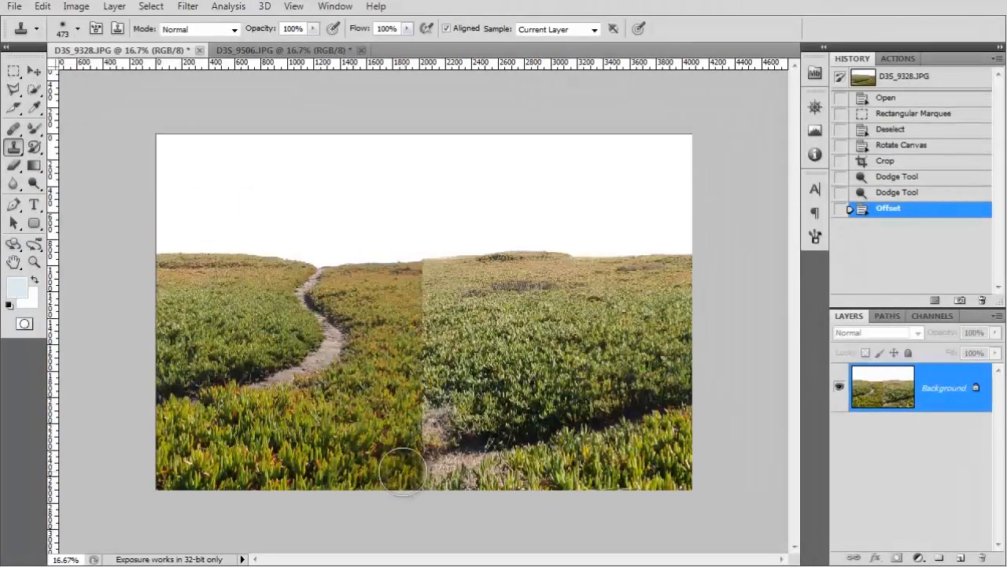
mouse_move(422, 472)
left_mouse_down()
mouse_move(466, 456)
mouse_move(436, 457)
mouse_move(448, 446)
mouse_move(432, 406)
left_mouse_up()
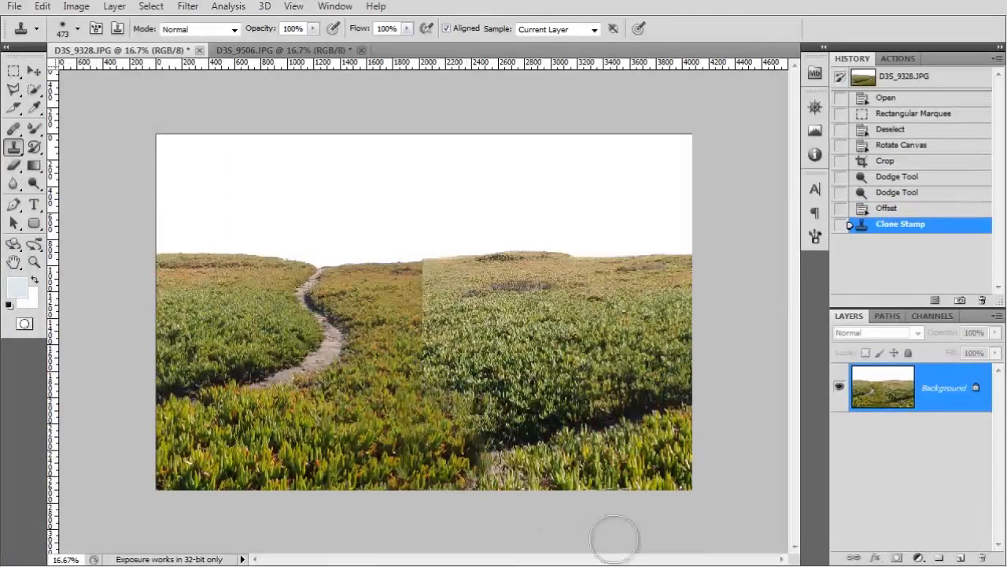
key("ctrl+equal")
key("ctrl+equal")
key("ctrl+equal")
key("ctrl+equal")
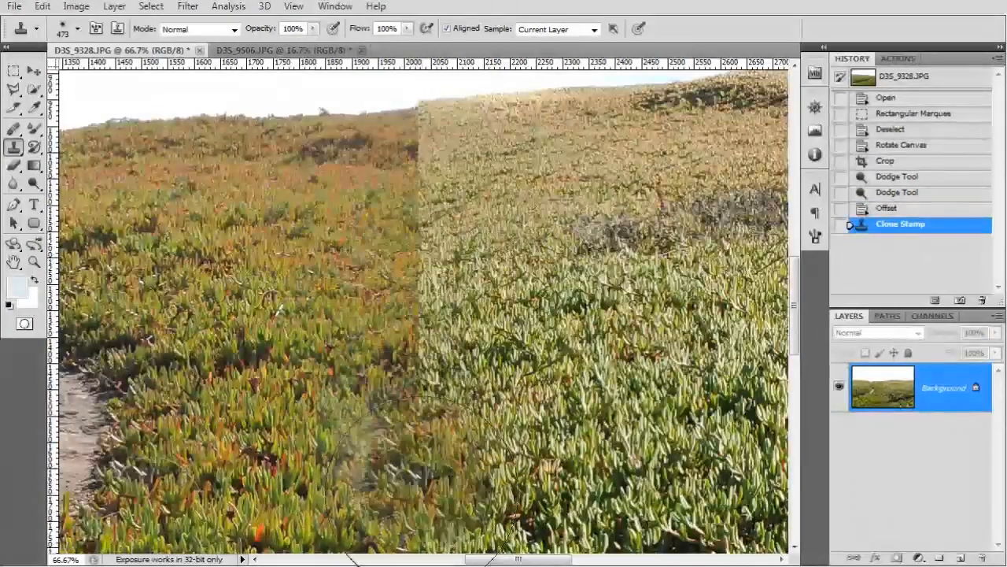
key("ctrl+minus")
key("ctrl+minus")
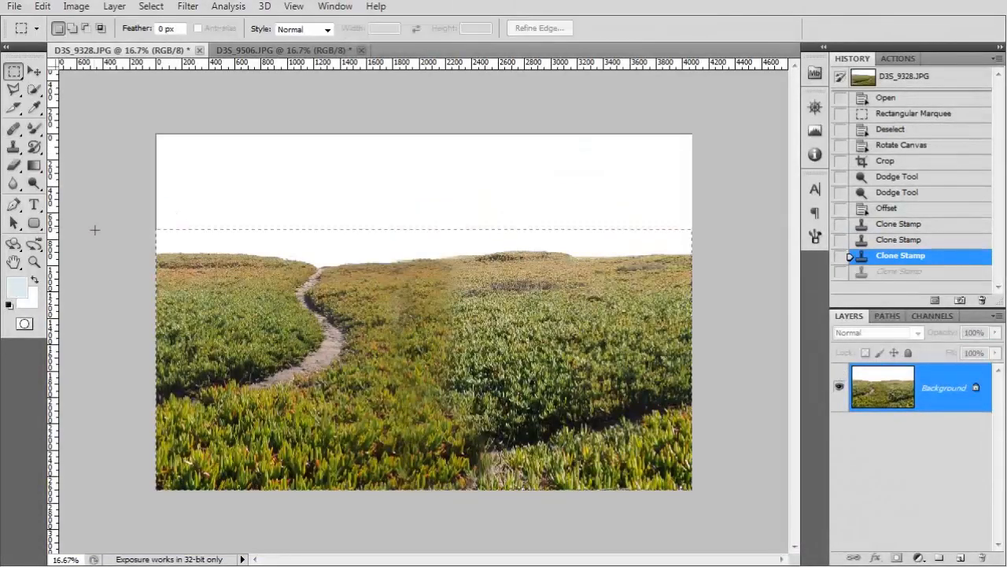
Crop away the upper sky, keeping a full-width area of about 4075 x 1971 pixels.
left_click_drag(94, 229, 100, 220)
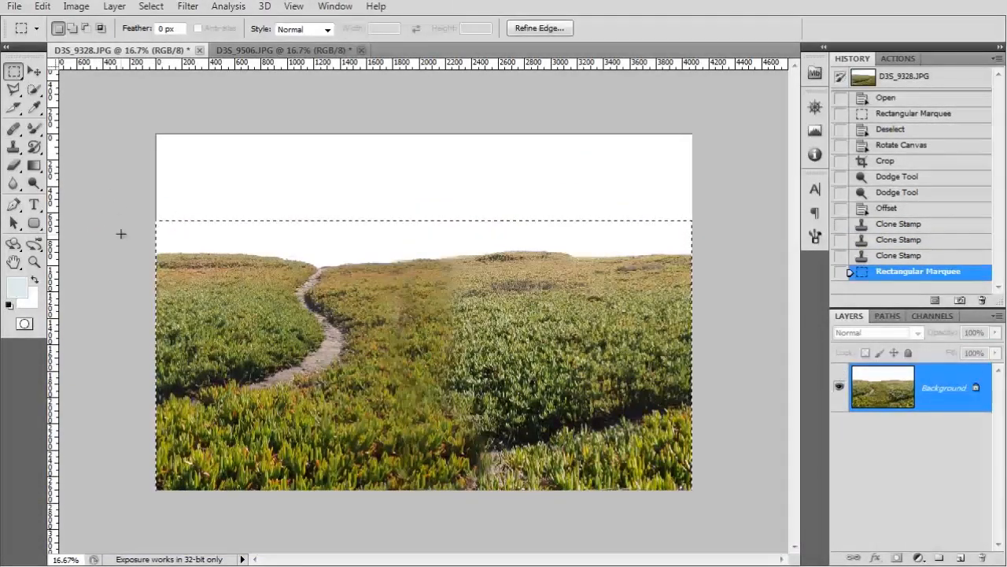
left_click(76, 6)
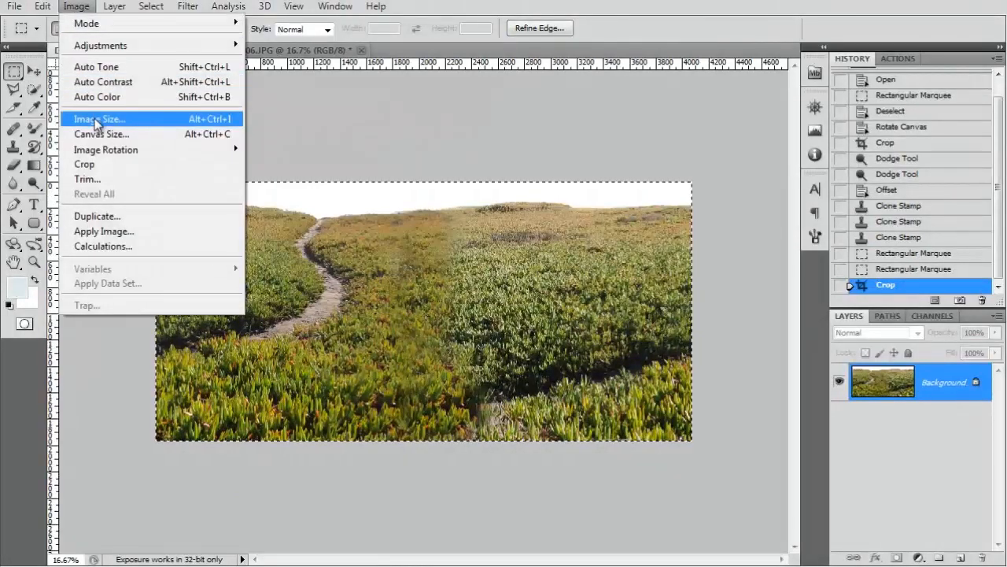
Resize the image to a 1971 x 1971 pixel square with Constrain Proportions turned off.
left_click(96, 119)
left_click(489, 423)
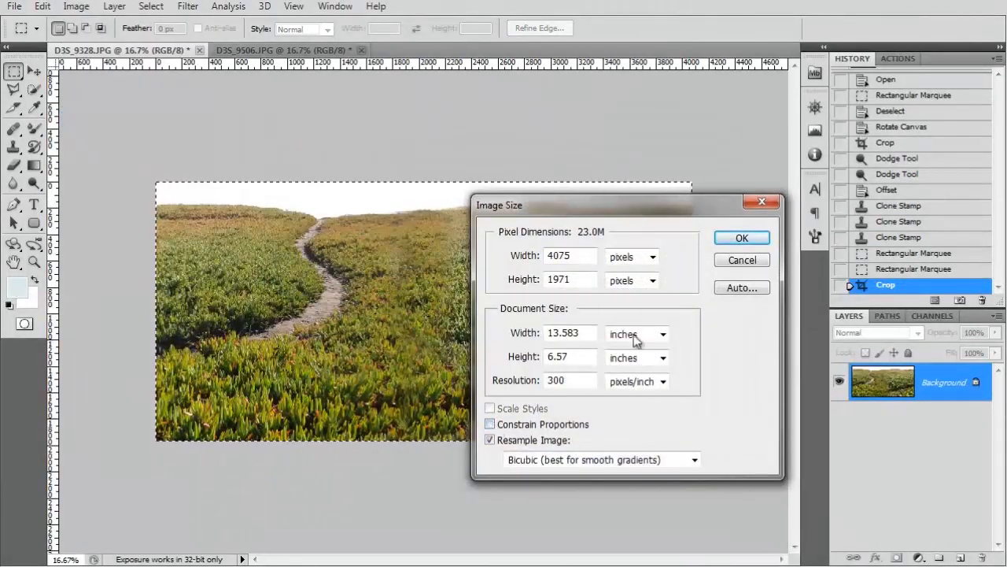
left_click_drag(548, 255, 529, 281)
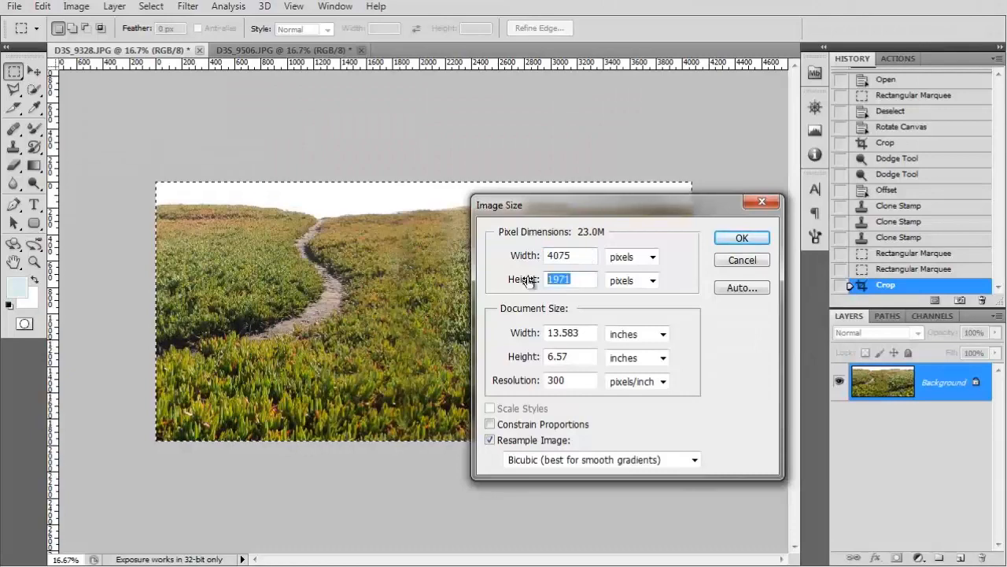
key("ctrl+c")
double_click(559, 257)
key("ctrl+v")
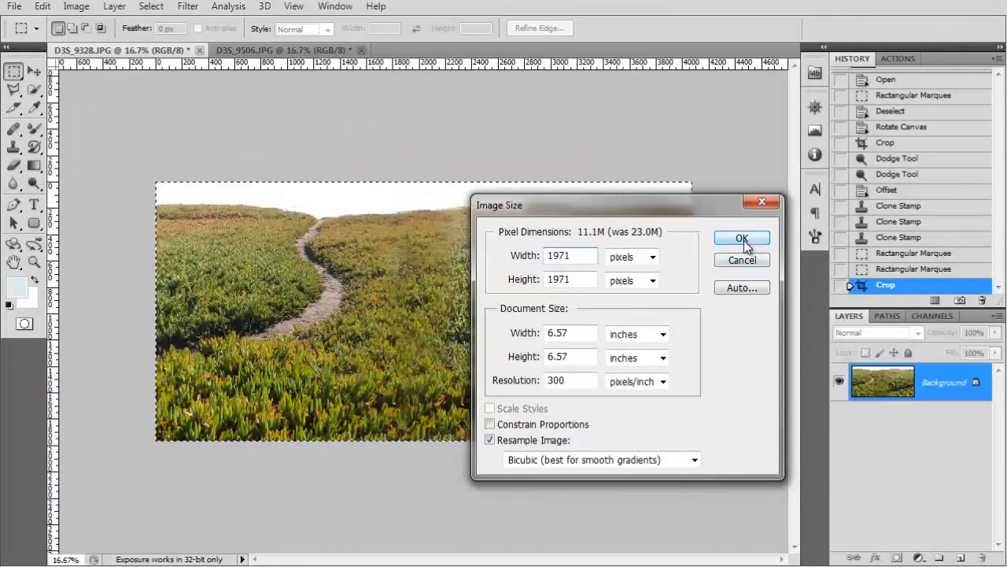
left_click(742, 240)
Flip the canvas vertically.
left_click(76, 5)
mouse_move(96, 151)
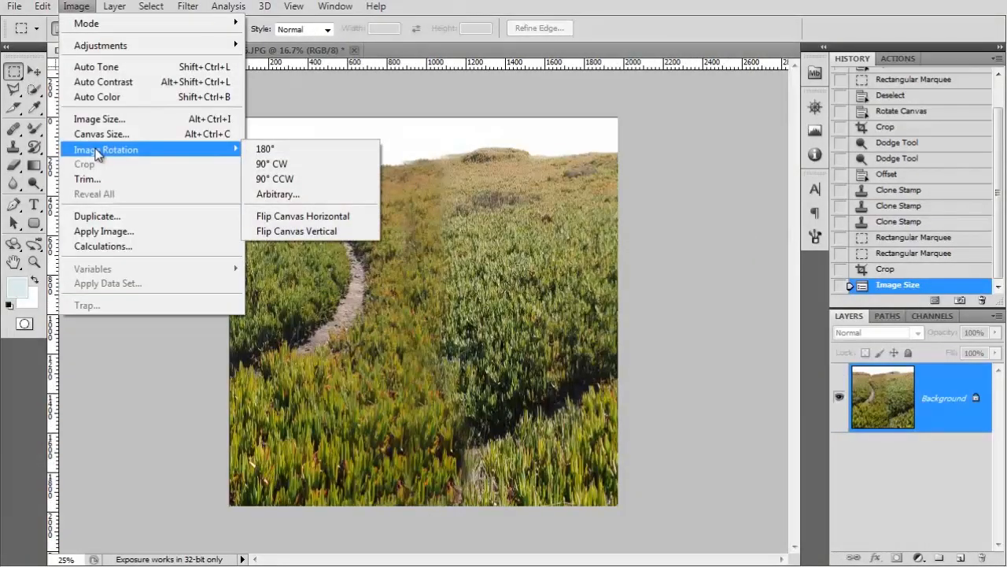
left_click(327, 233)
Apply the Polar Coordinates filter with Rectangular to Polar to wrap the flipped field into a small planet.
left_click(189, 7)
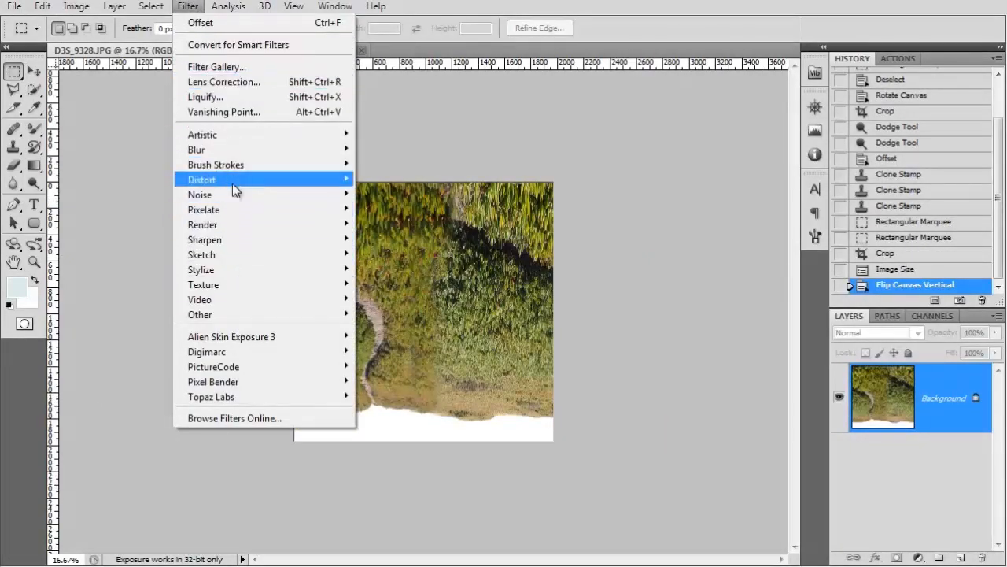
mouse_move(233, 181)
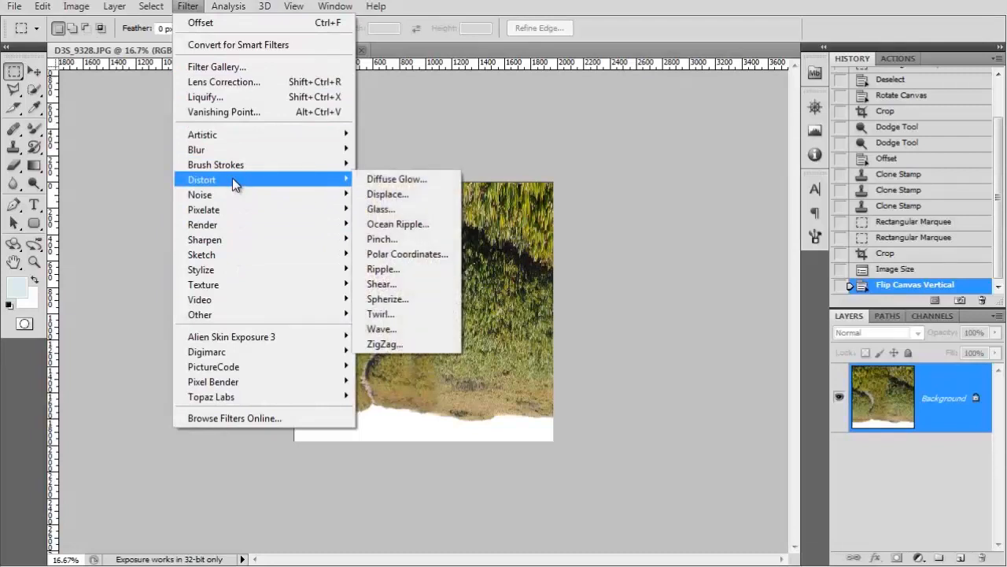
left_click(411, 254)
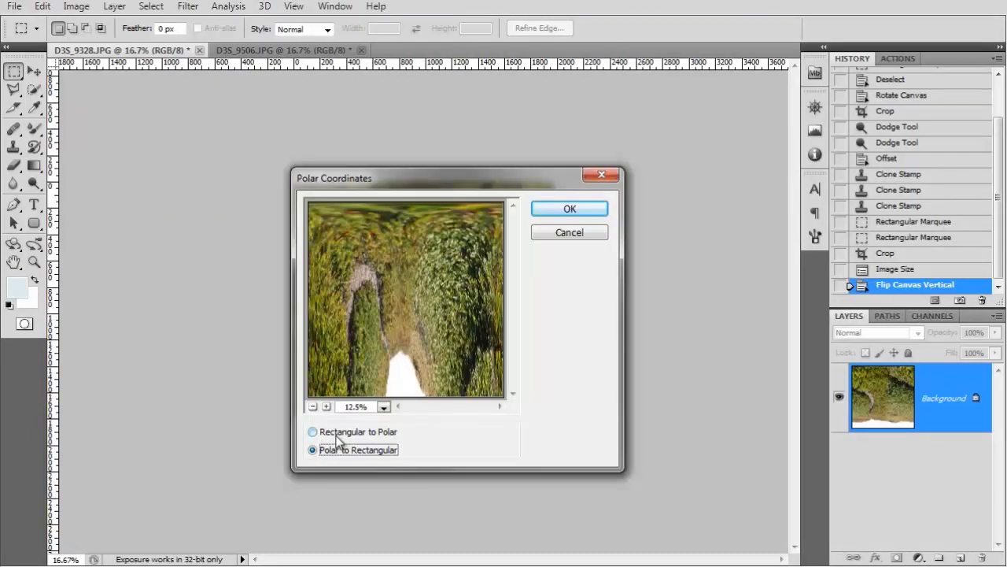
left_click(337, 433)
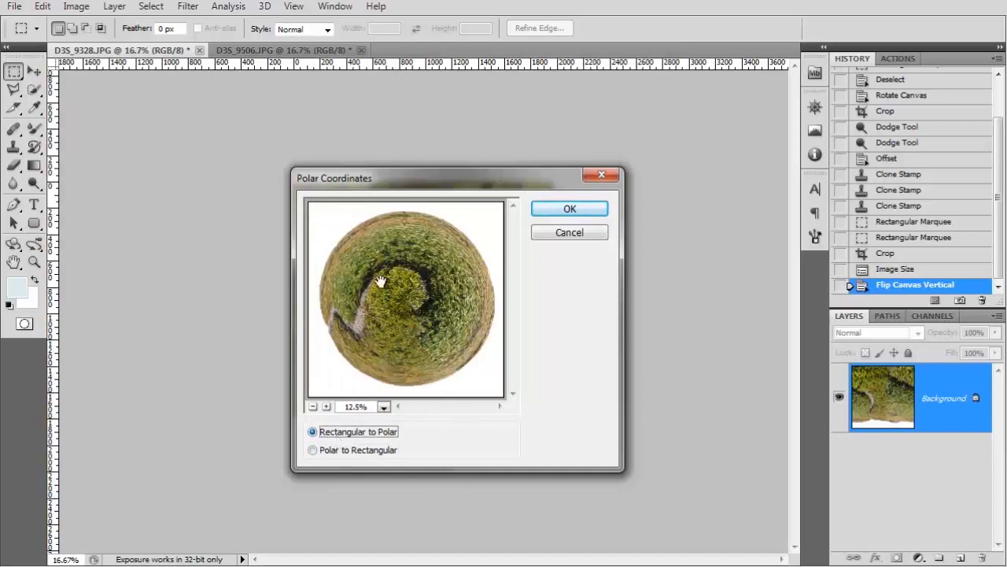
left_click(560, 211)
key("ctrl+plus")
key("ctrl+plus")
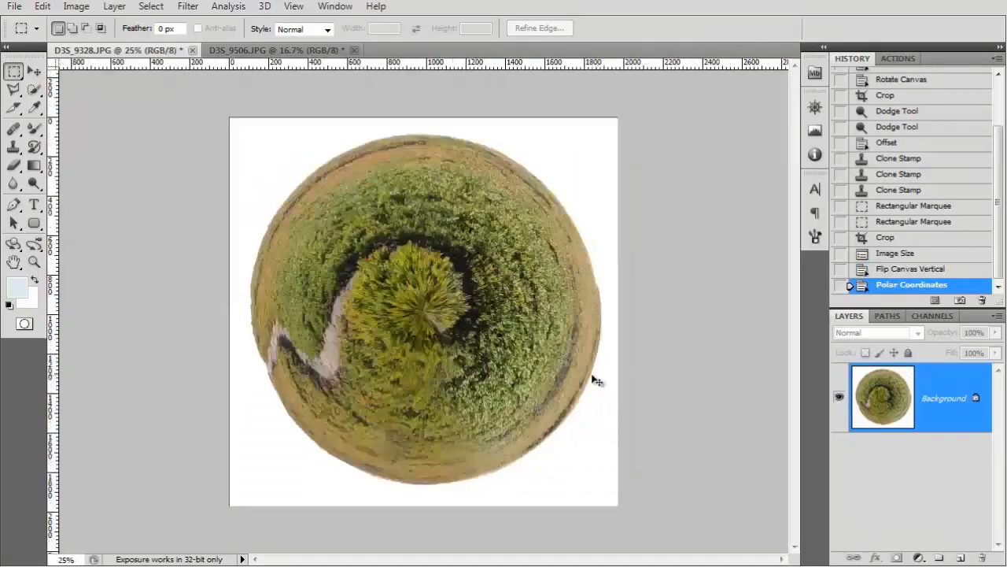
key("ctrl+minus")
Step back to the Image Size state and reapply Polar Coordinates to the unflipped image, placing the sky in the center.
left_click(951, 272)
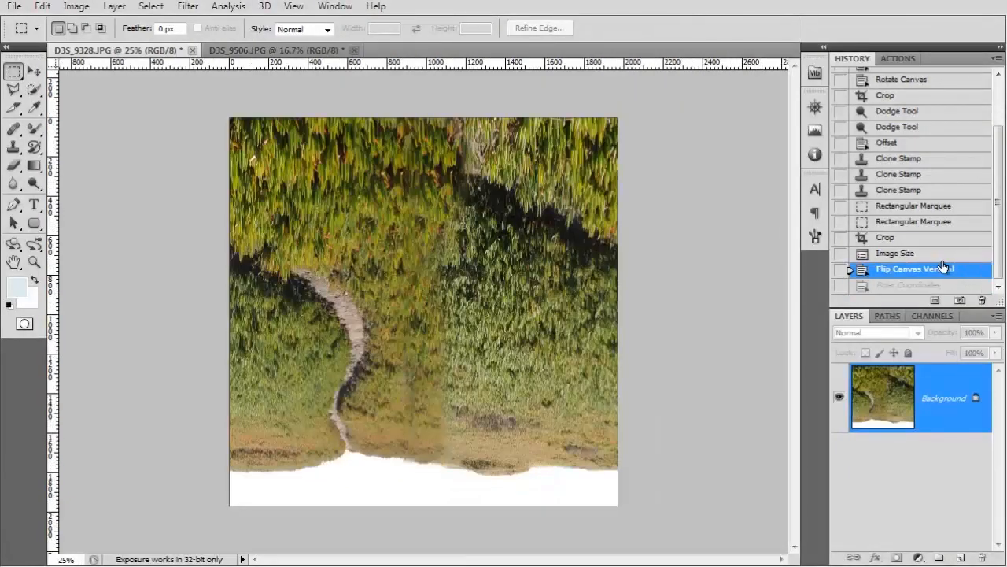
left_click(937, 255)
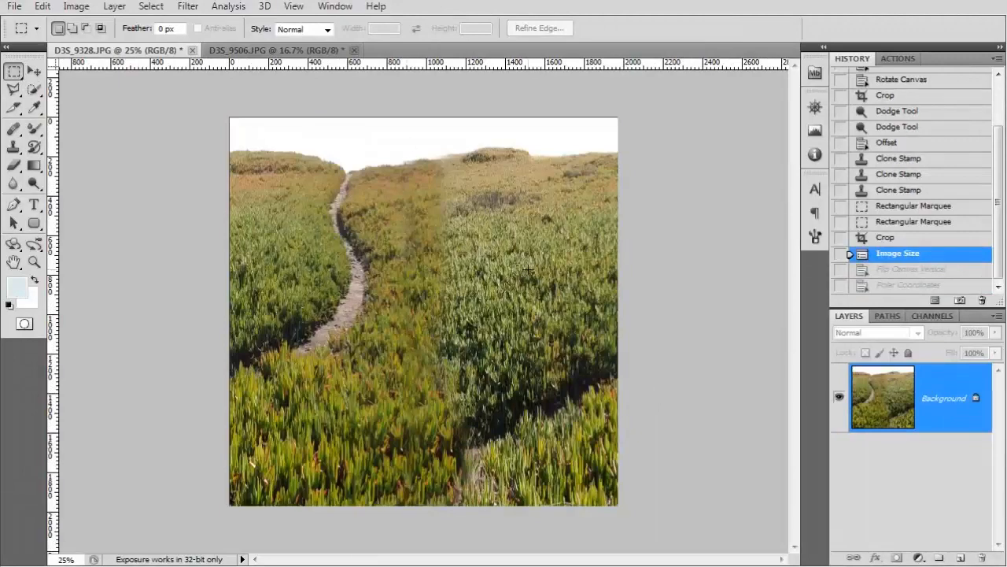
left_click(188, 6)
left_click(199, 28)
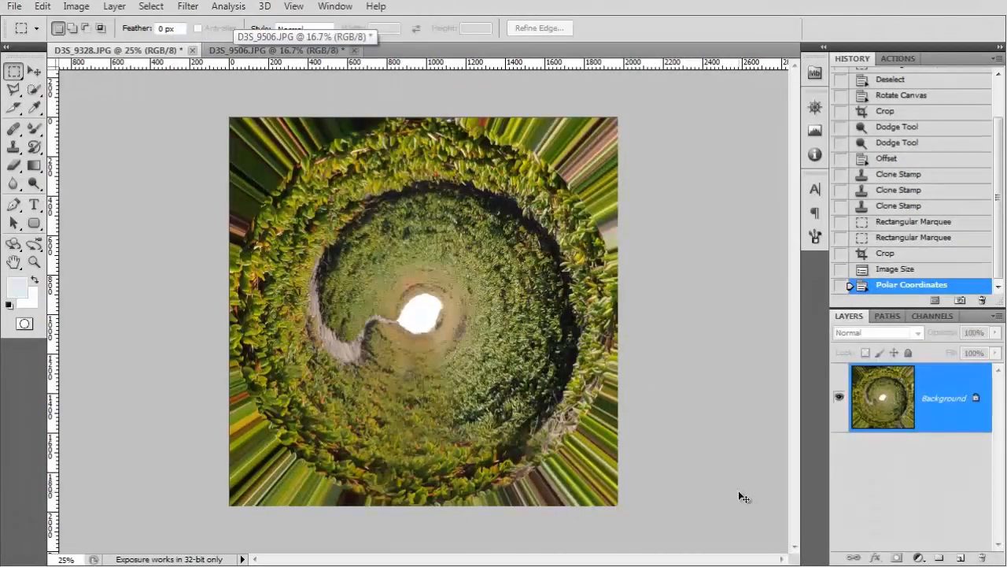
Switch to D3S_9506.JPG and offset the rocky shore photo horizontally by about 2000 pixels with wrap-around.
key("ctrl+Tab")
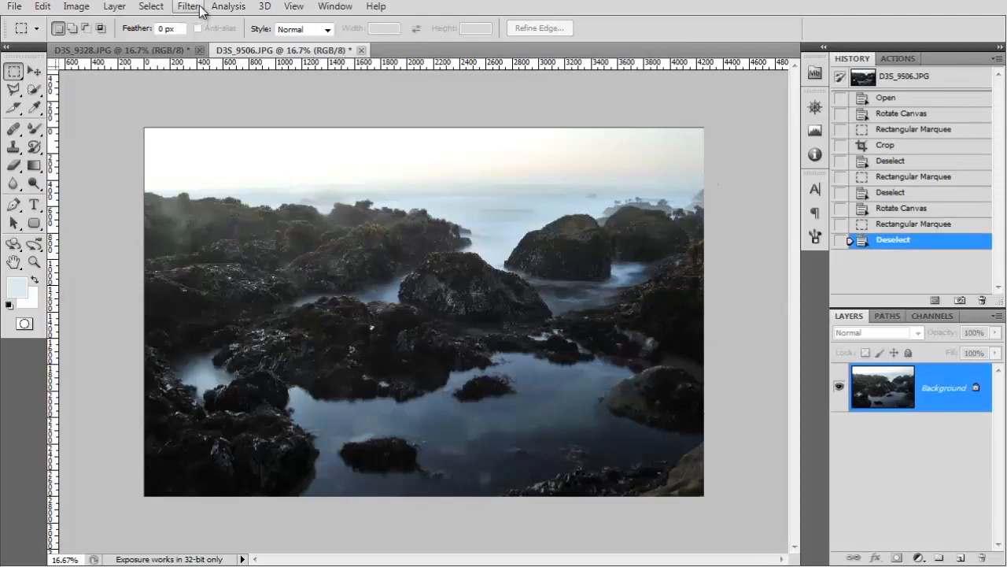
left_click(202, 11)
mouse_move(229, 315)
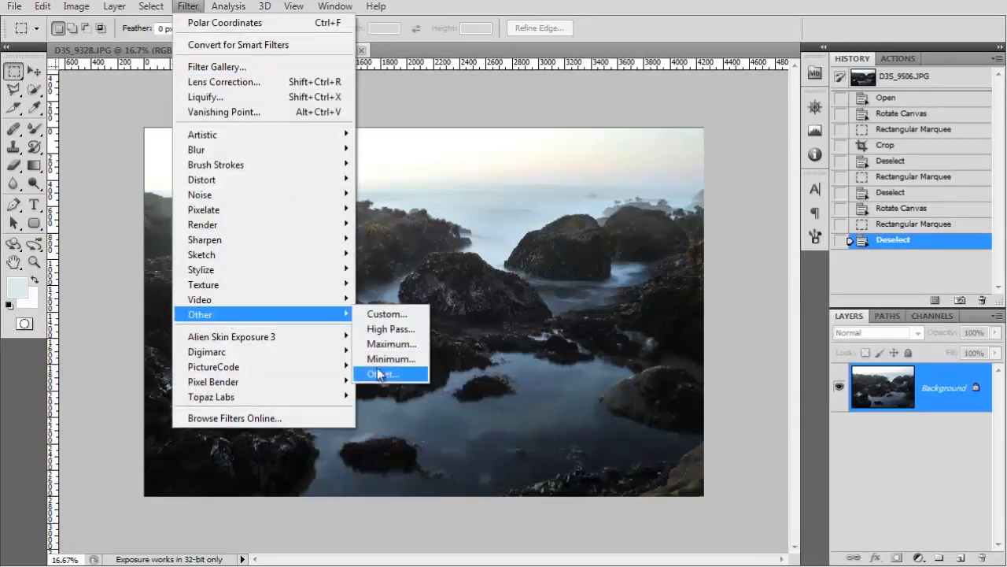
left_click(378, 375)
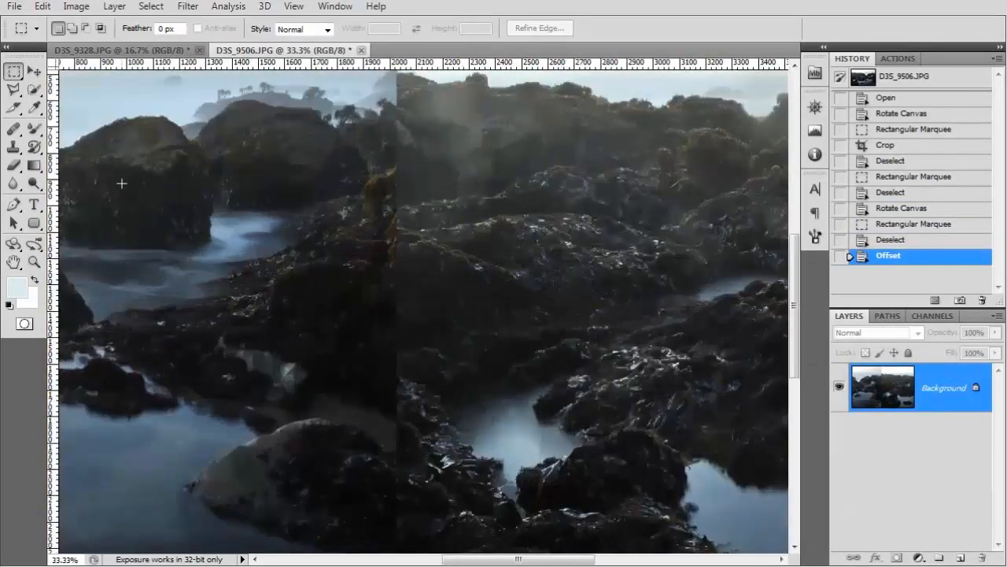
Clone-stamp nearby rock and haze over the vertical seam, from the dark foreground up to the horizon.
left_click(14, 147)
left_click(71, 141)
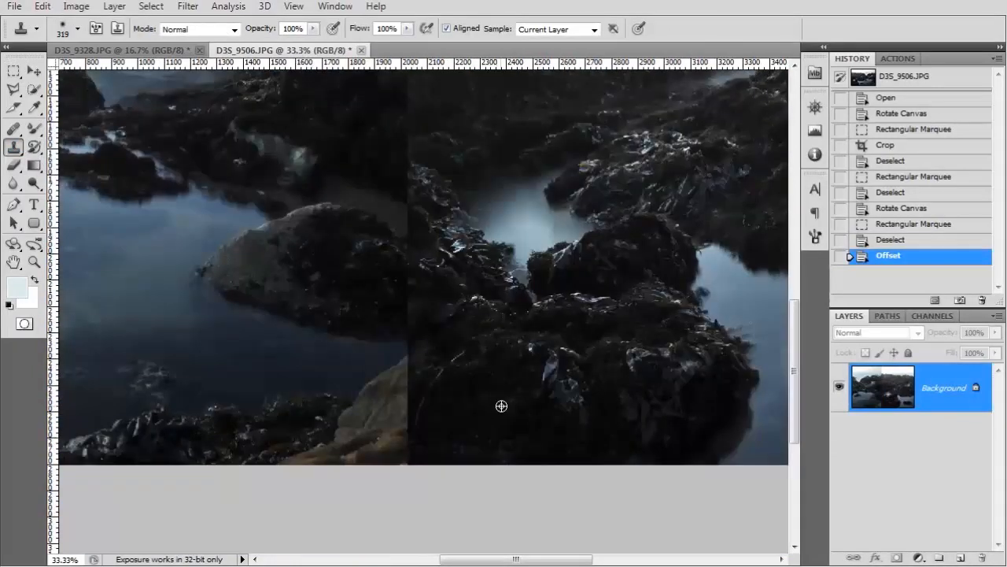
left_click(502, 406, "alt")
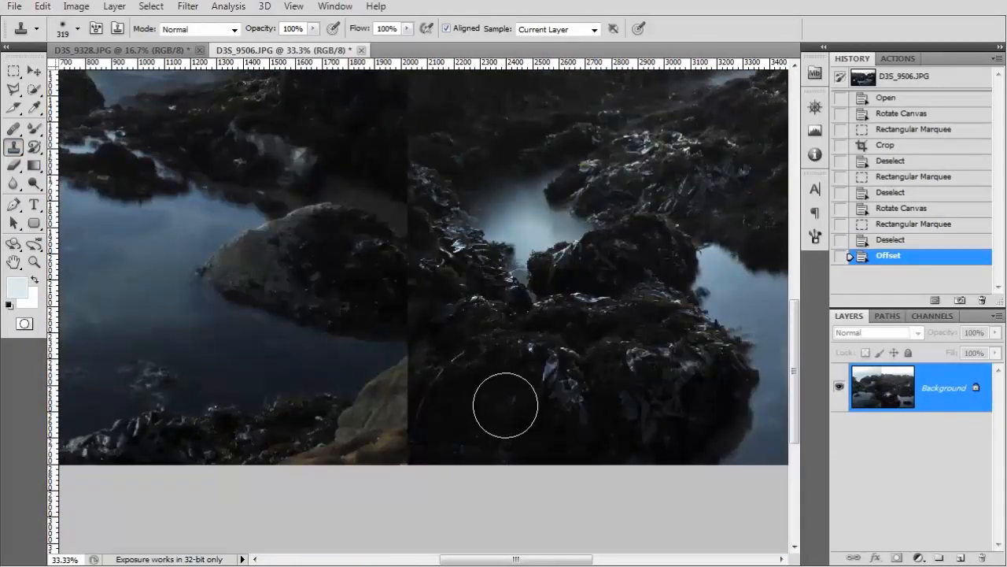
left_click(445, 417)
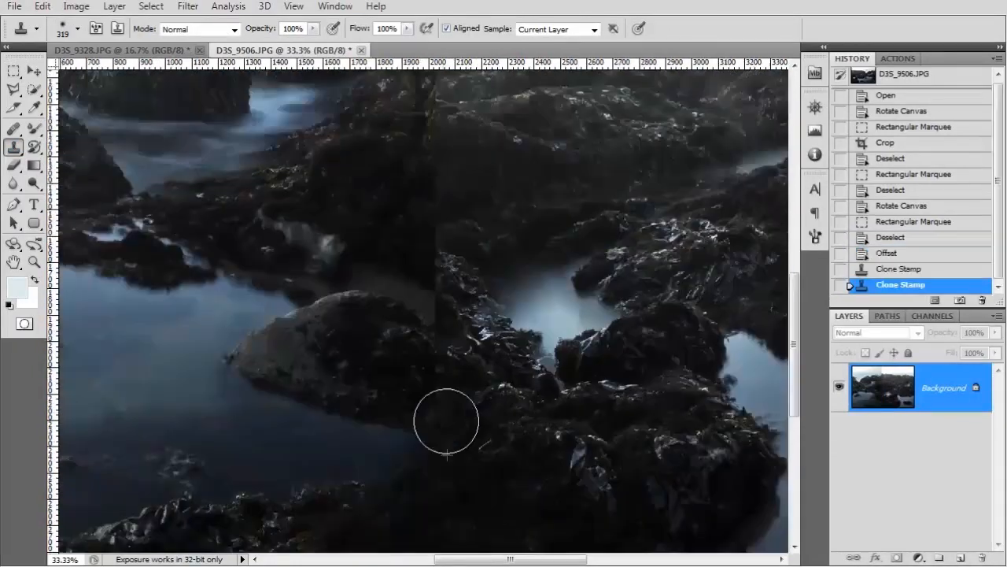
left_click(580, 396)
left_click(519, 507)
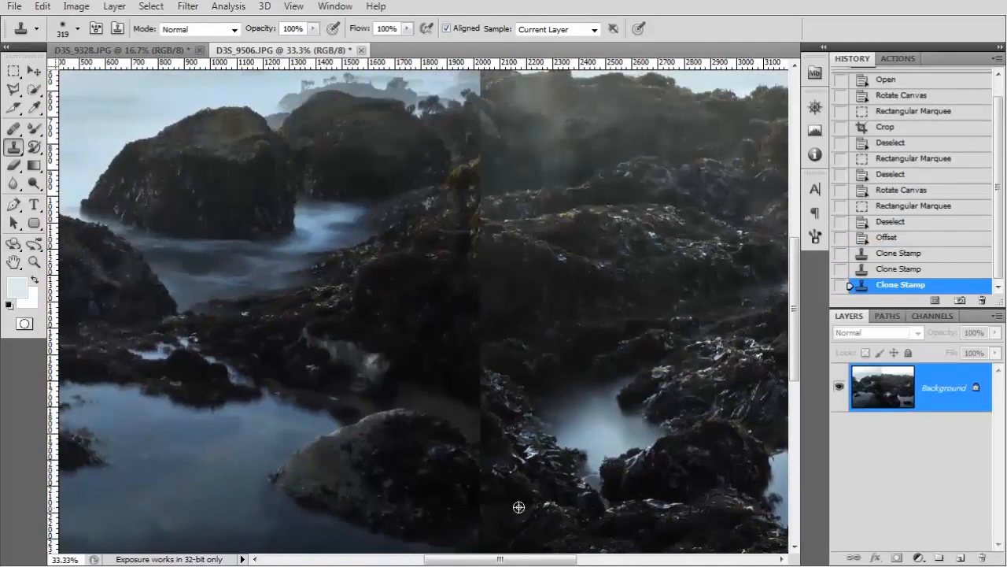
left_click(418, 493, "alt")
left_click(490, 468)
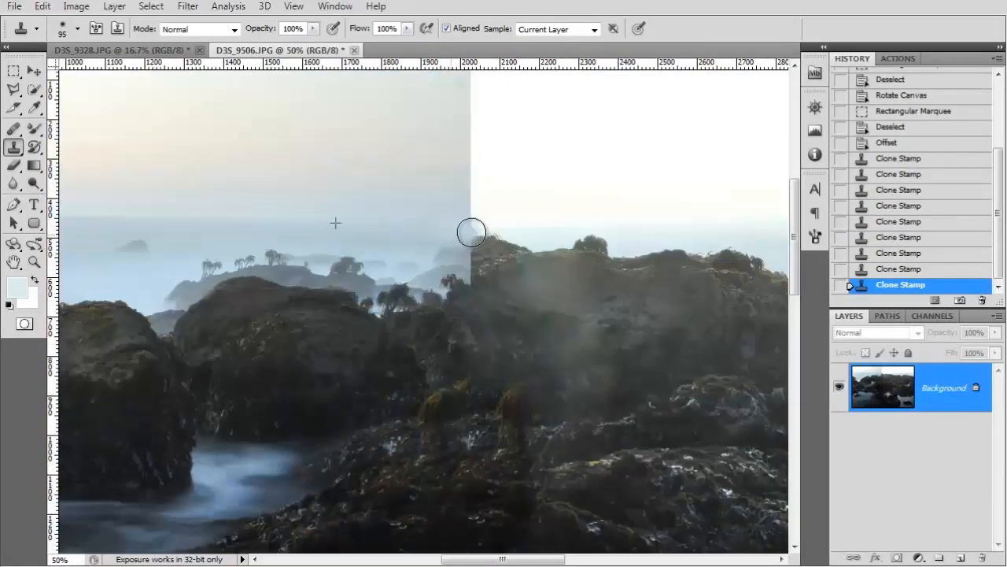
mouse_move(472, 232)
left_mouse_down()
mouse_move(443, 250)
mouse_move(484, 255)
mouse_move(528, 240)
mouse_move(496, 238)
left_mouse_up()
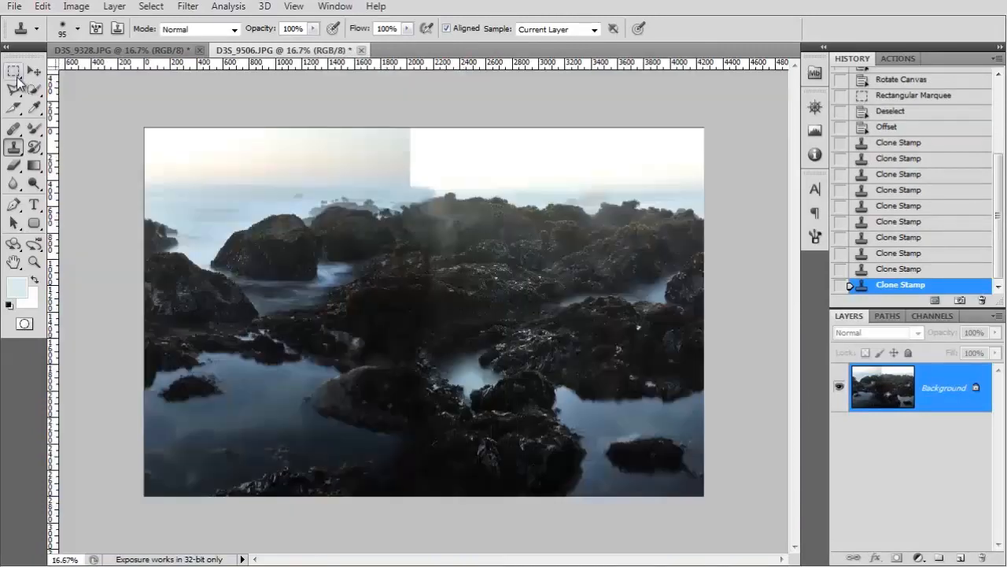
Marquee-select the full-width sky strip above the horizon with an 8 px feather, fill it with the white background color and deselect.
left_click(14, 72)
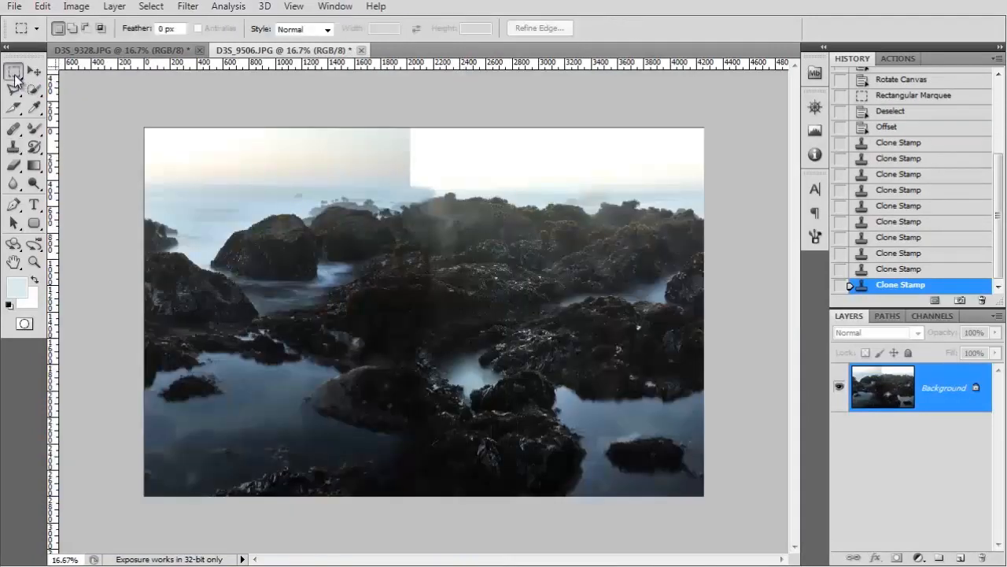
left_click(168, 28)
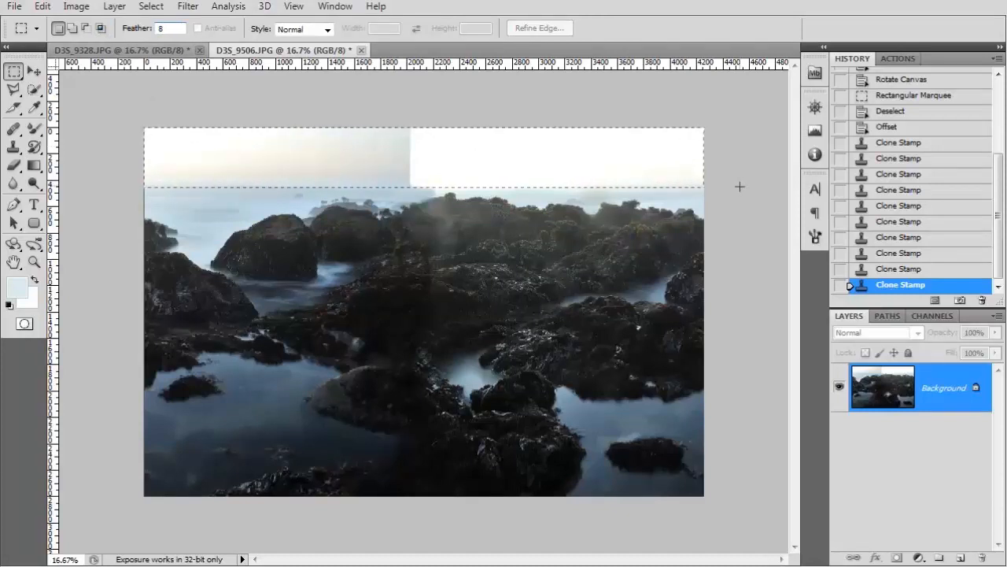
left_click_drag(740, 187, 740, 187)
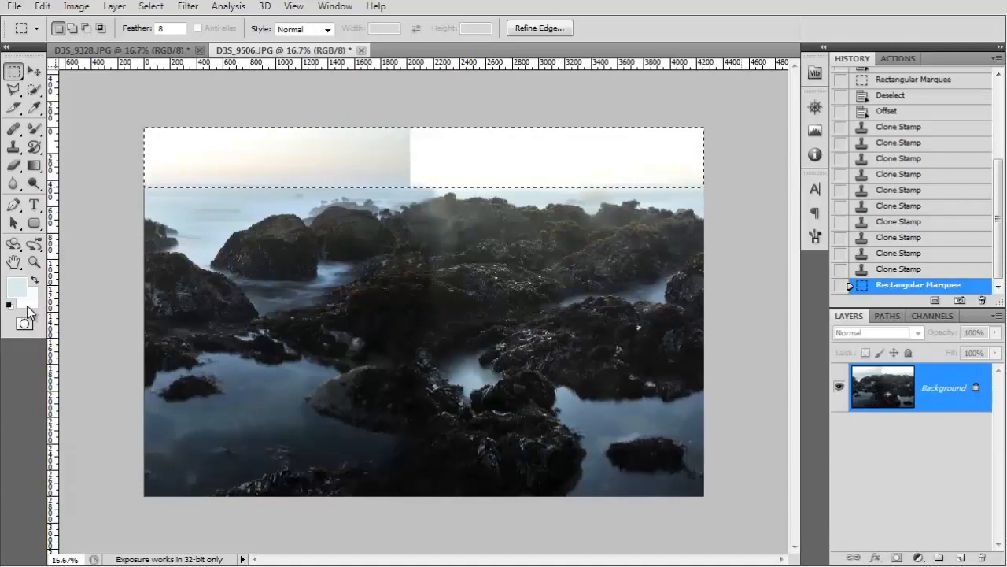
key("ctrl+BackSpace")
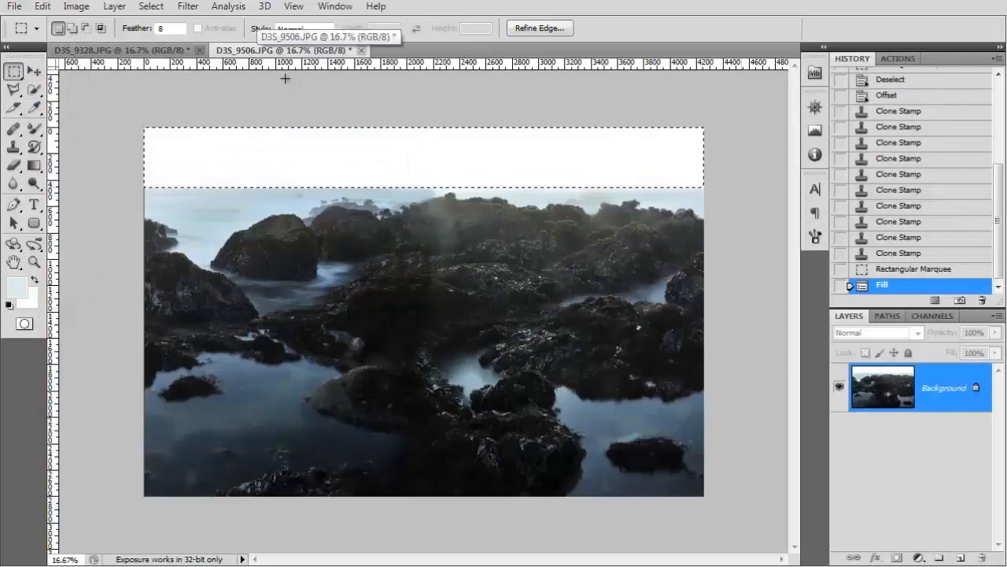
key("ctrl+d")
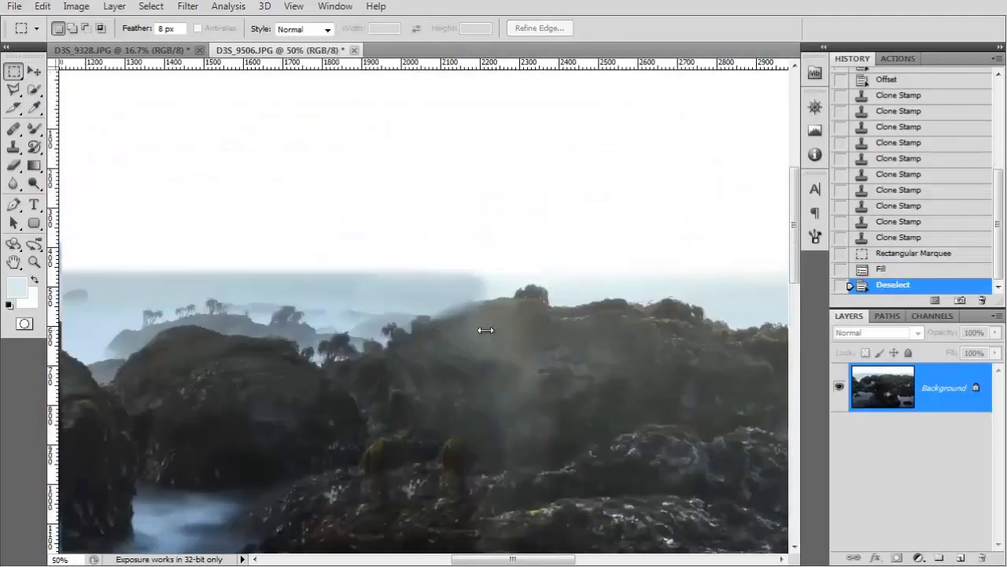
Try dodging the haze beside the seam with the range on Highlights at 100% exposure, and step back to the Deselect state.
left_click_drag(483, 331, 483, 336)
left_click(36, 186)
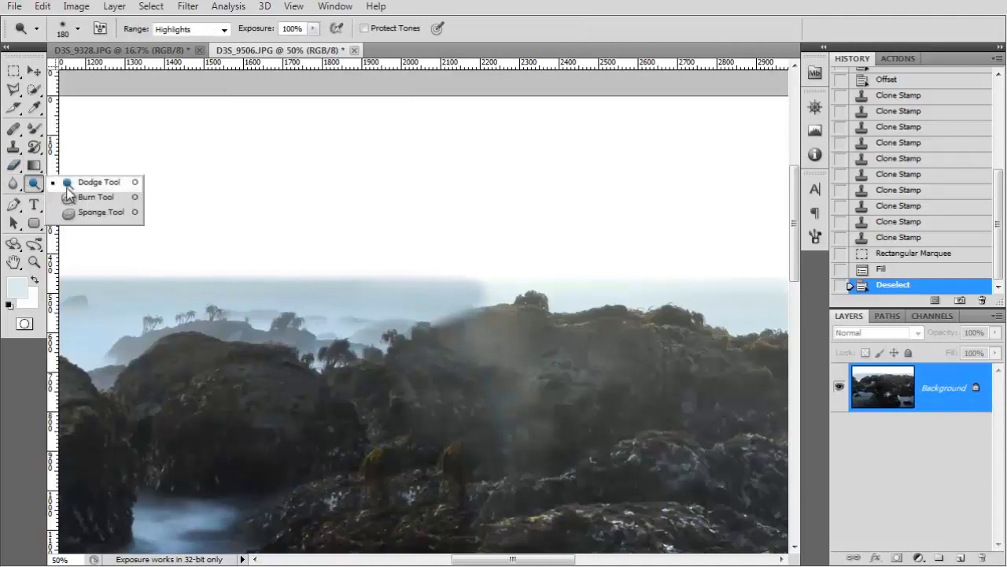
left_click(67, 185)
mouse_move(400, 304)
left_mouse_down()
mouse_move(435, 254)
mouse_move(465, 288)
left_mouse_up()
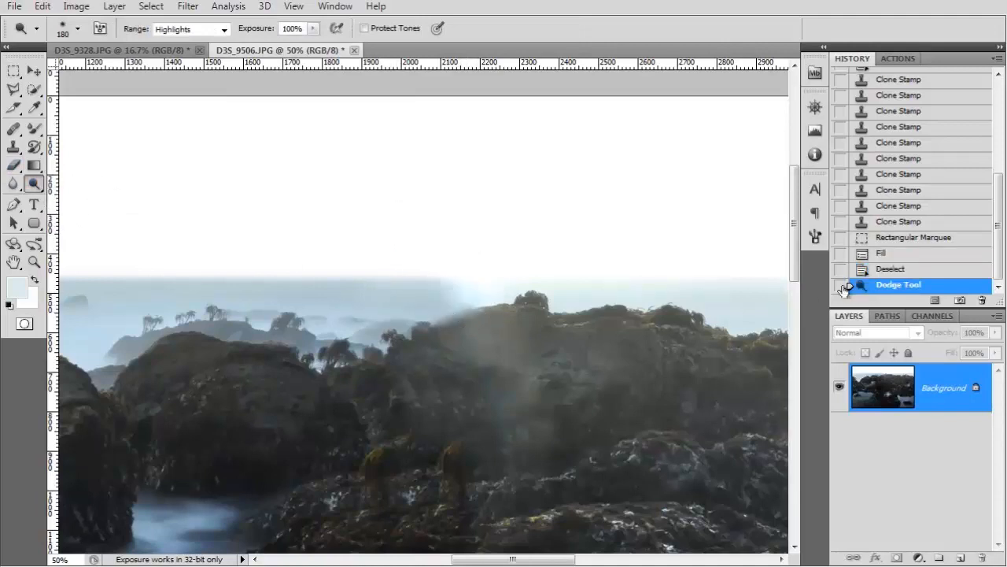
left_click_drag(846, 288, 846, 270)
Set the Dodge range to Midtones and lighten the haze where the seam meets the horizon.
left_click(170, 30)
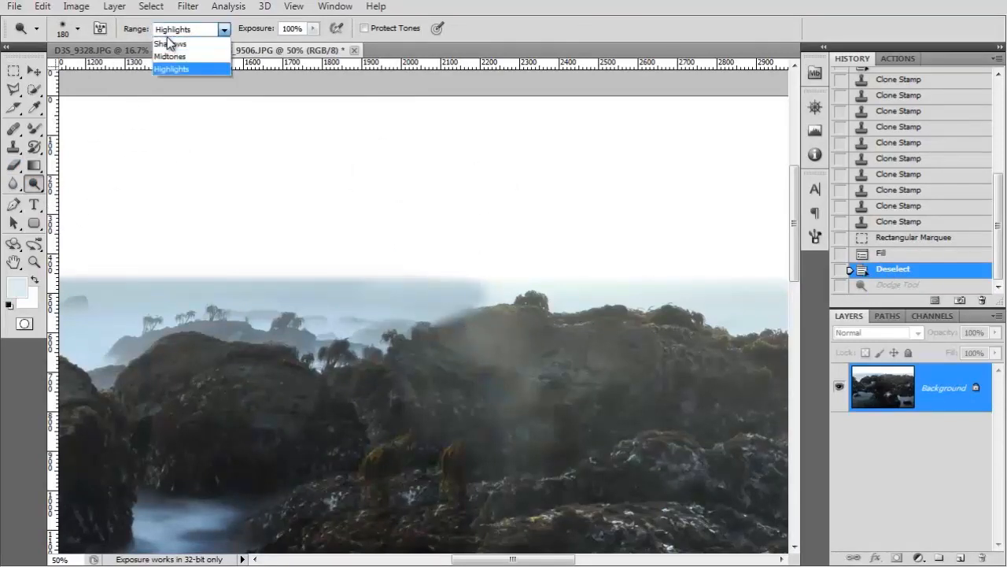
left_click(171, 56)
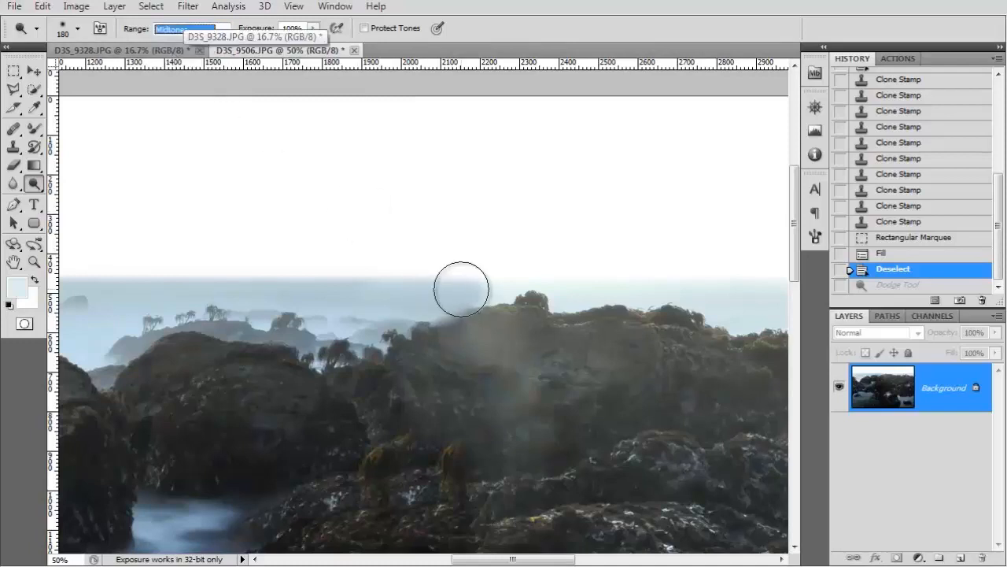
Duplicate the Background layer and set the copy's blending mode to Screen.
left_click_drag(920, 387, 960, 557)
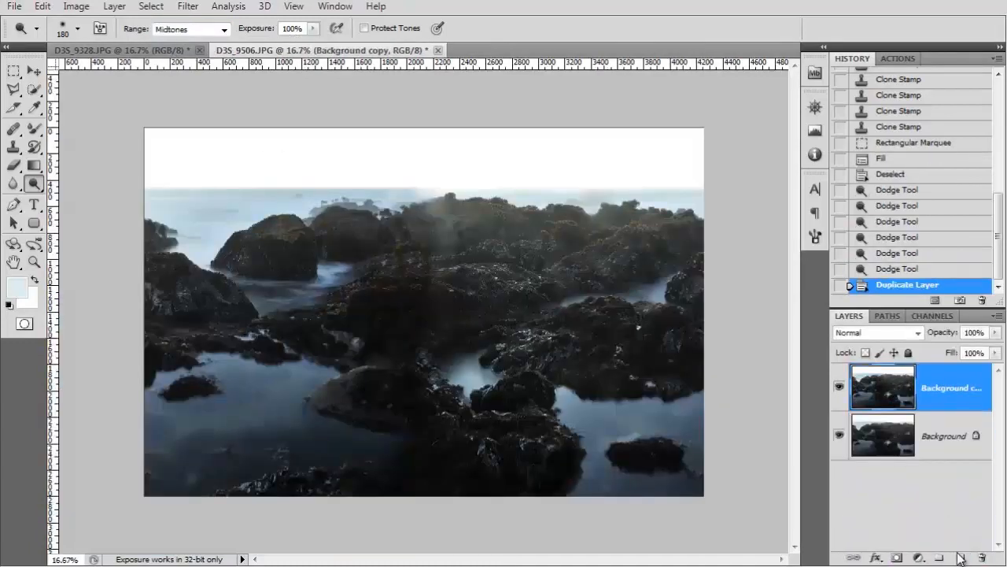
left_click(857, 337)
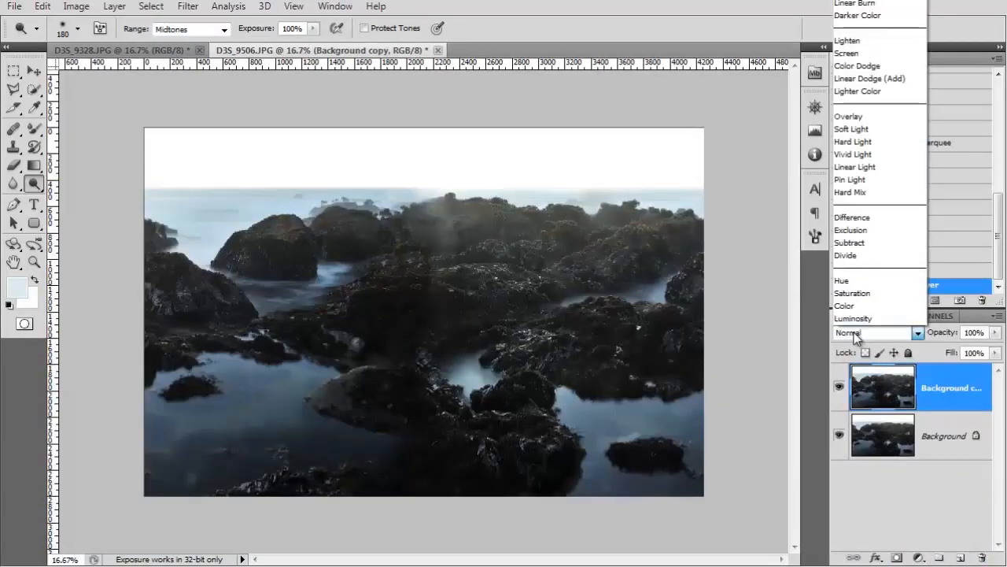
left_click(856, 49)
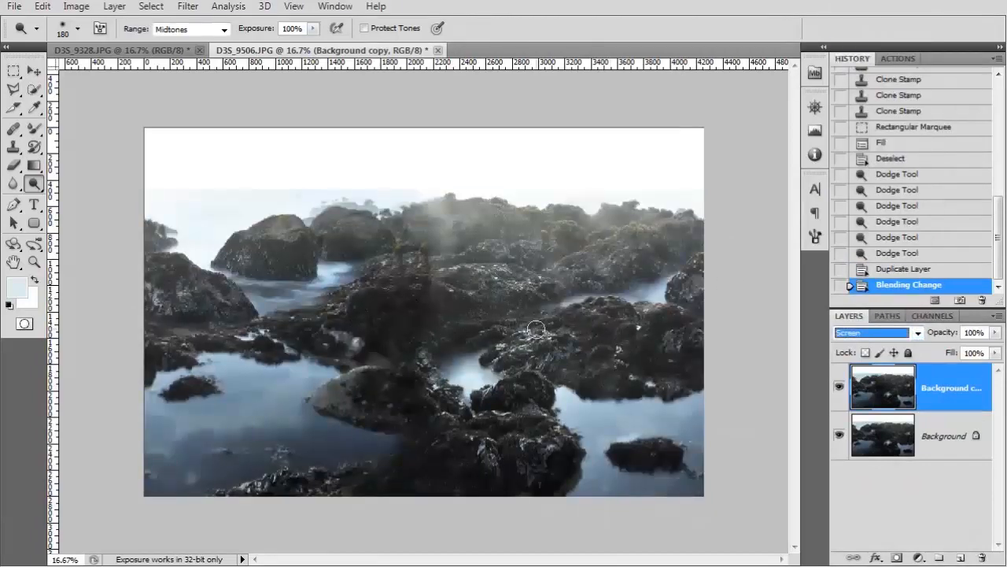
Add a layer mask to the Screen layer, fill it with a black-to-white gradient from the horizon down to the bottom edge, and compare.
left_click(897, 558)
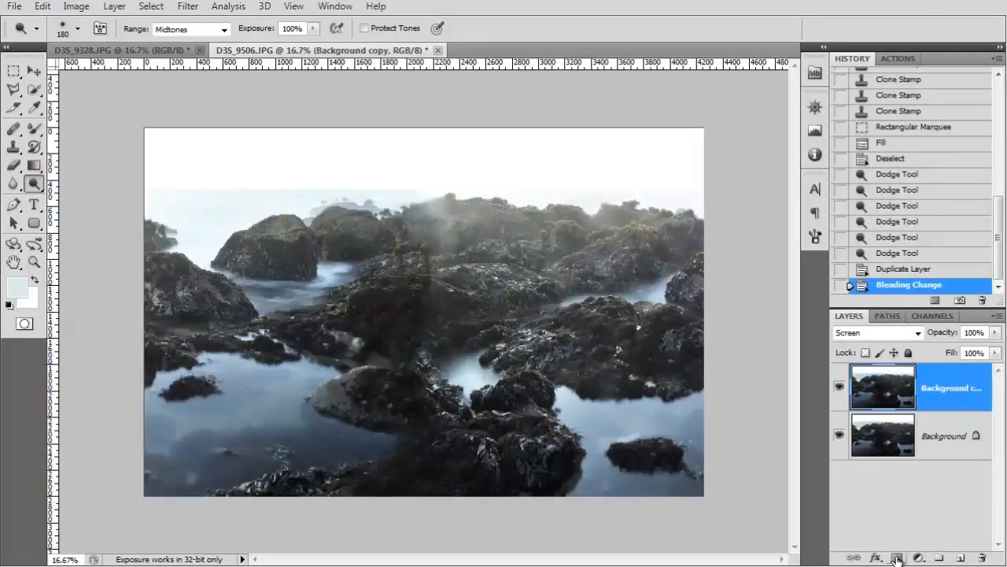
left_click_drag(34, 166, 75, 165)
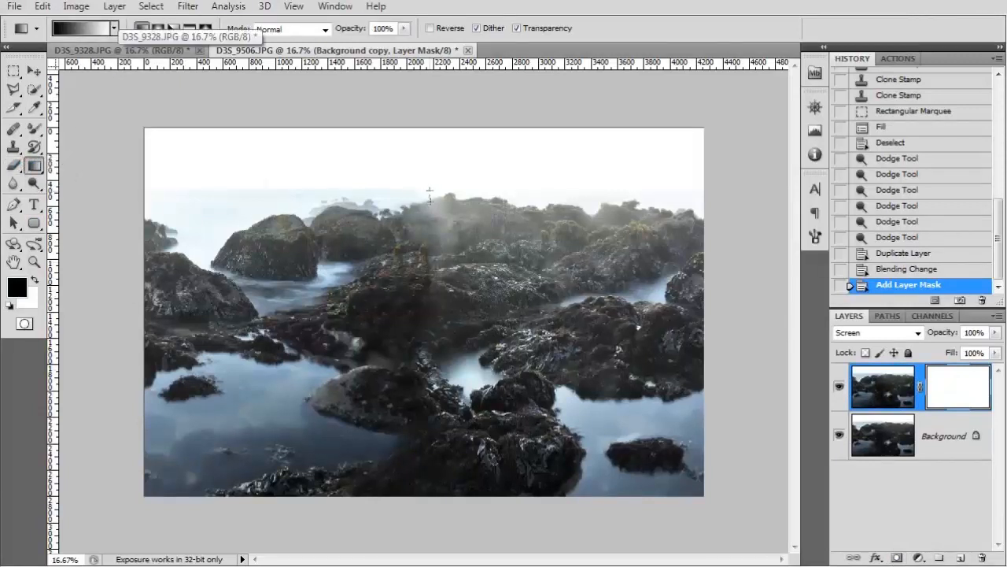
left_click_drag(430, 190, 432, 451)
left_click_drag(431, 491, 433, 492)
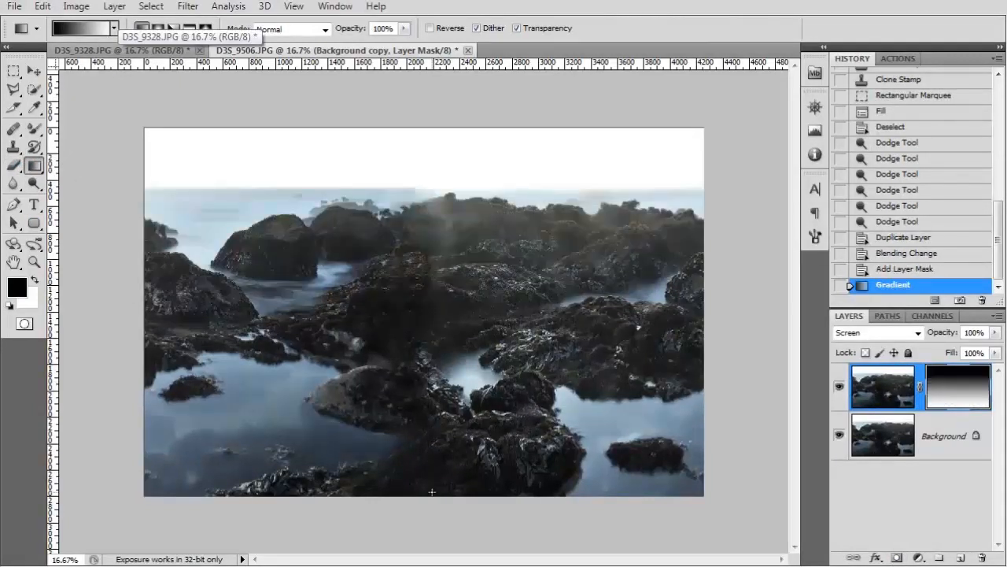
left_click(839, 386)
left_click(839, 387)
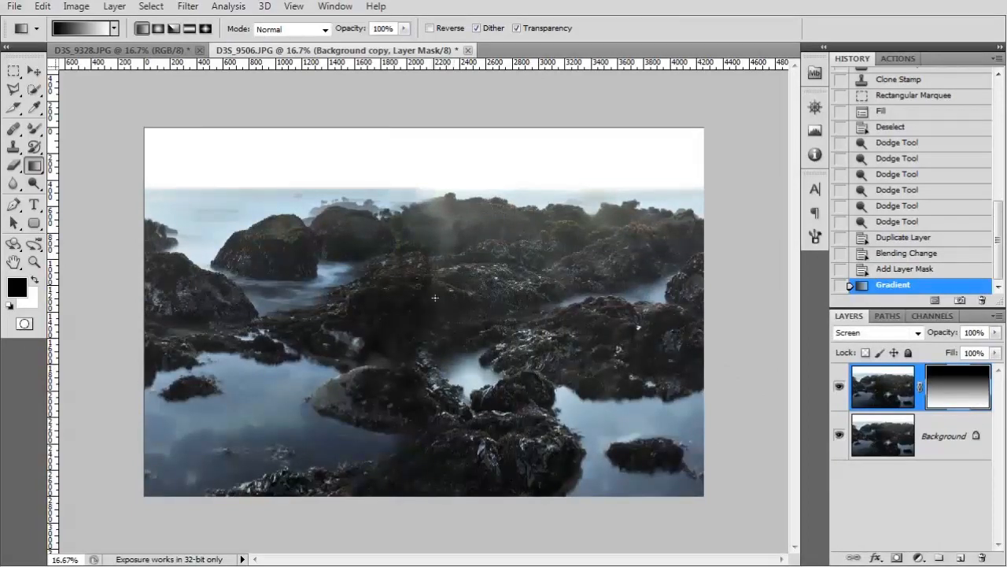
Flatten the image and crop off the upper part of the white sky.
left_click(114, 6)
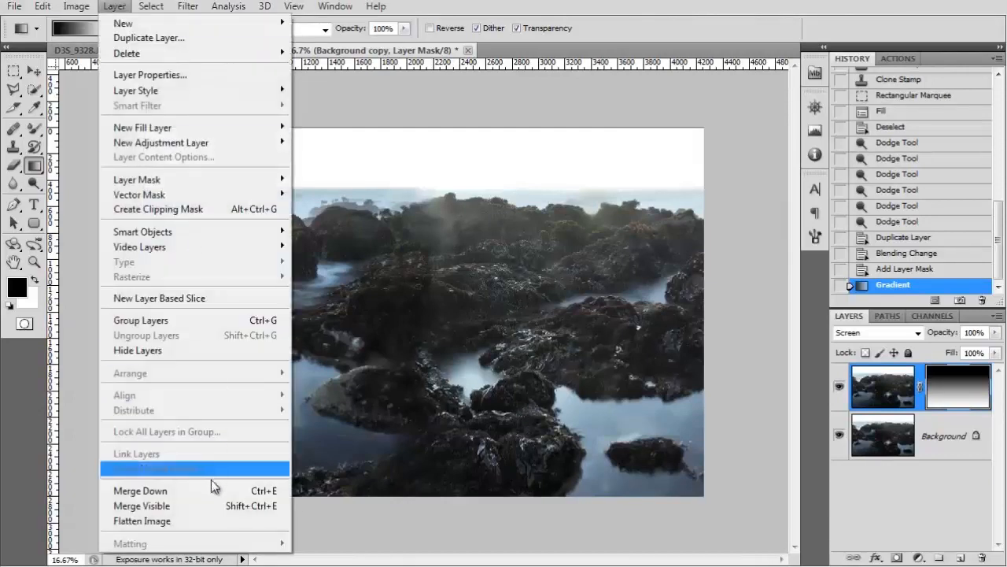
left_click(141, 520)
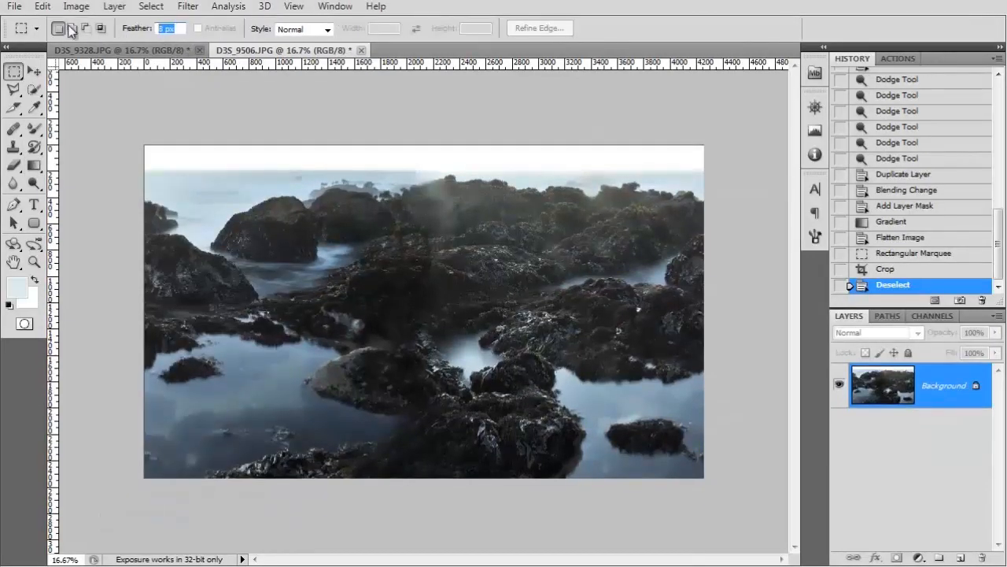
Resize the image to a square of 3000 by 3000 pixels without constraining proportions.
left_click(76, 6)
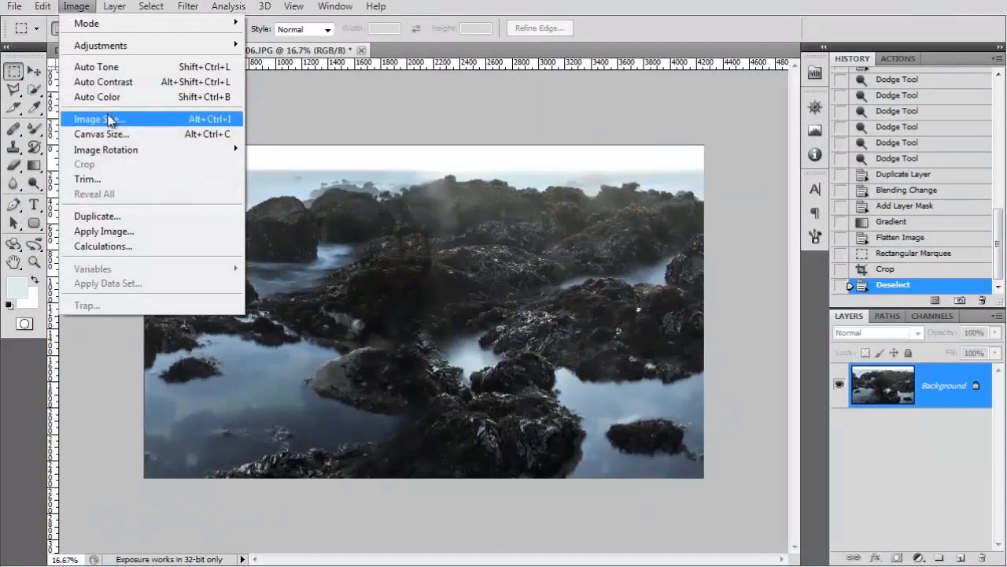
left_click(111, 120)
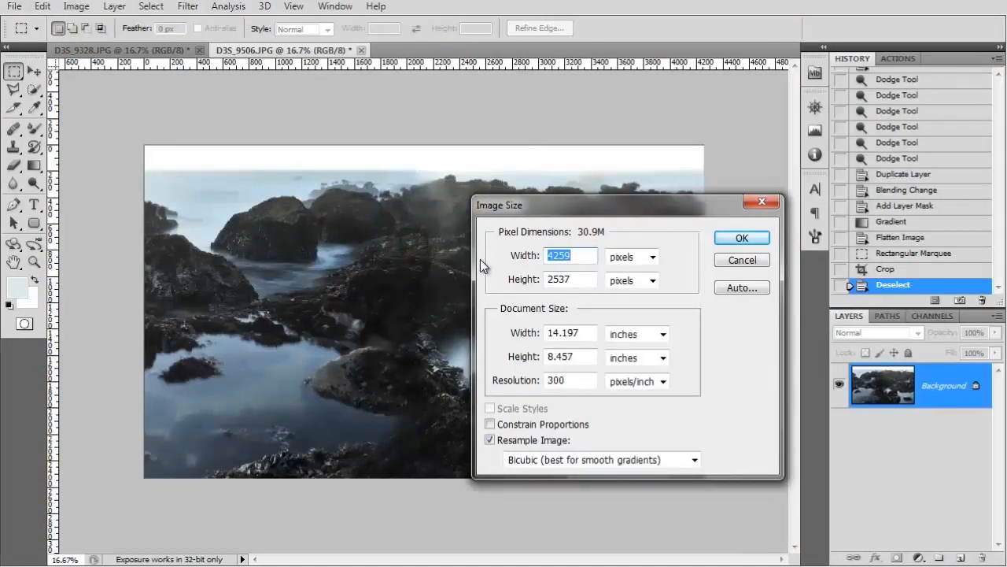
type("3000")
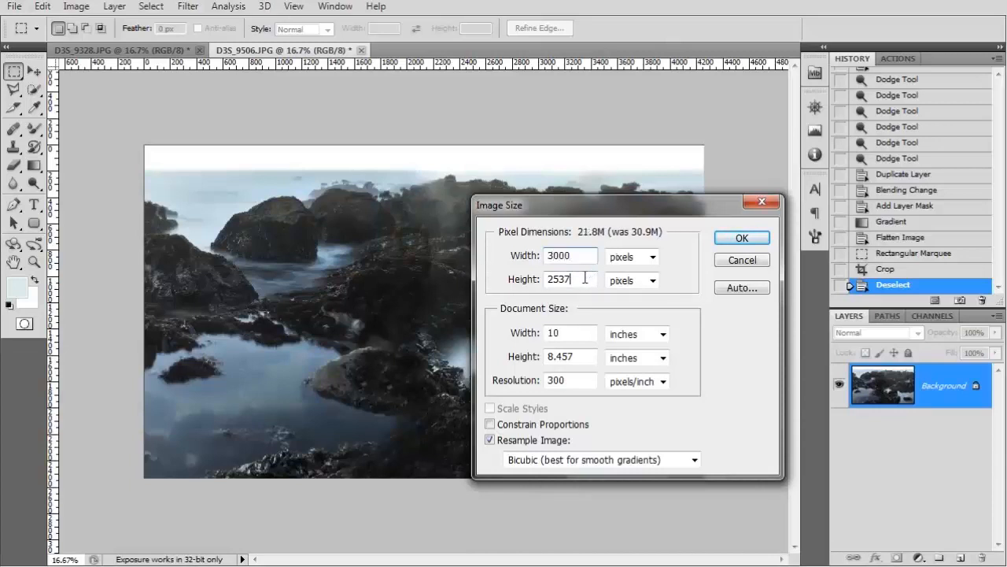
key("Tab")
type("30")
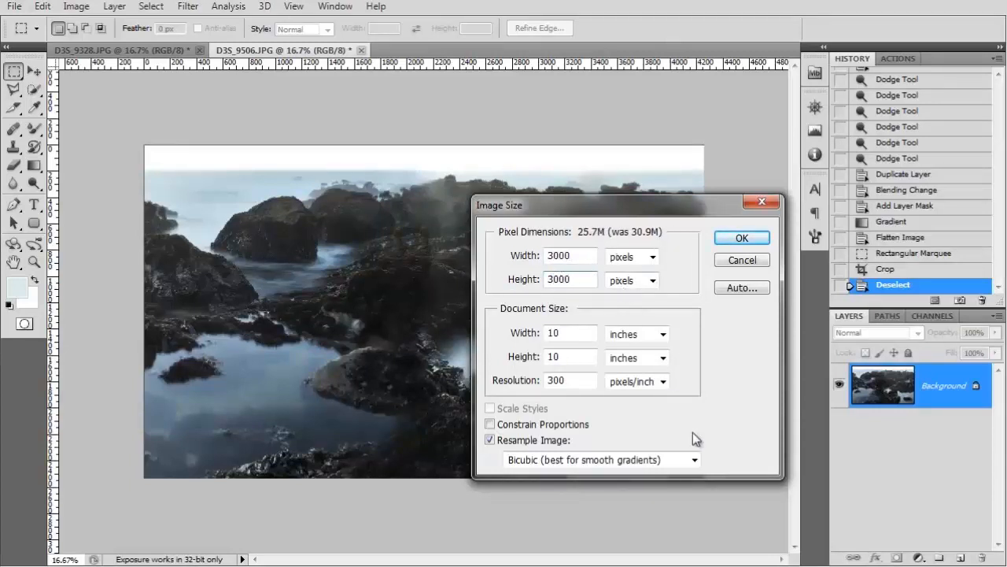
left_click(732, 238)
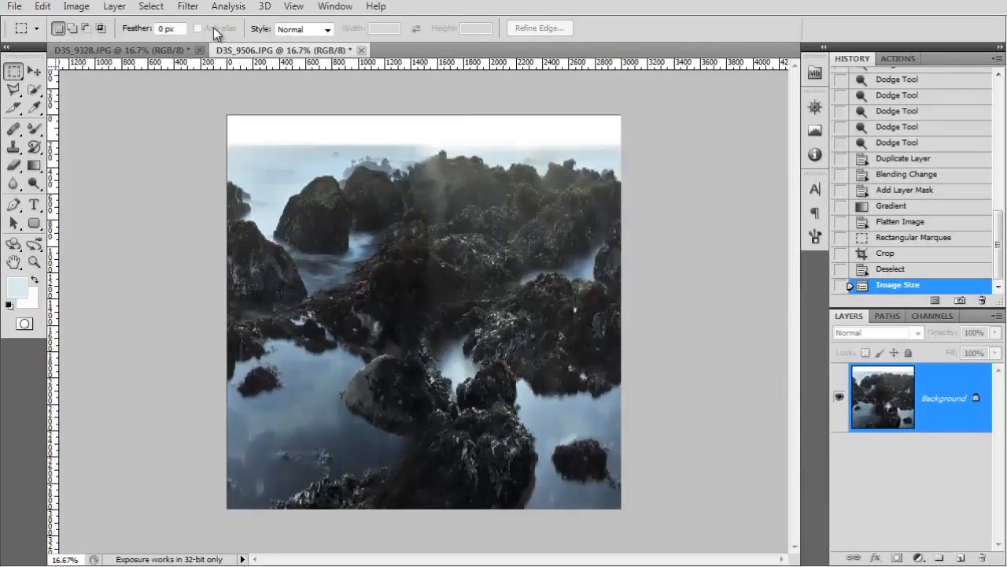
Try the Polar Coordinates filter with Rectangular to Polar on the upright rocky shore image, and step back to the Image Size state.
left_click(186, 7)
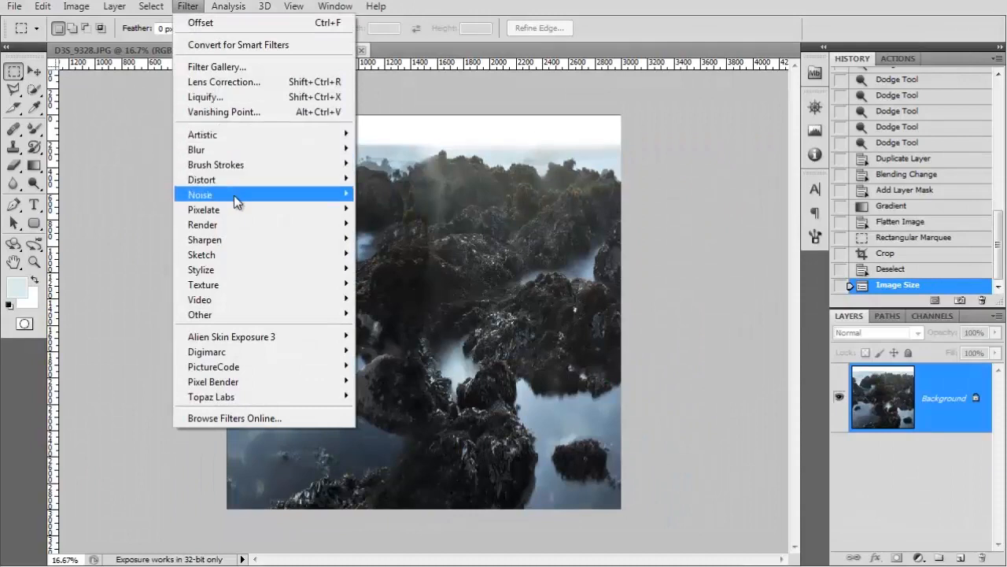
mouse_move(228, 179)
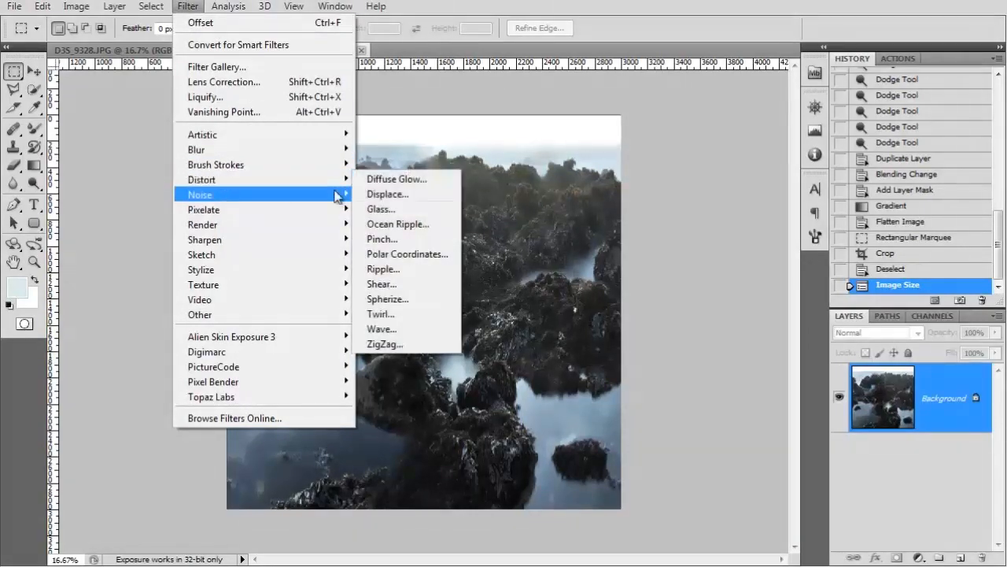
left_click(417, 255)
left_click_drag(457, 179, 786, 170)
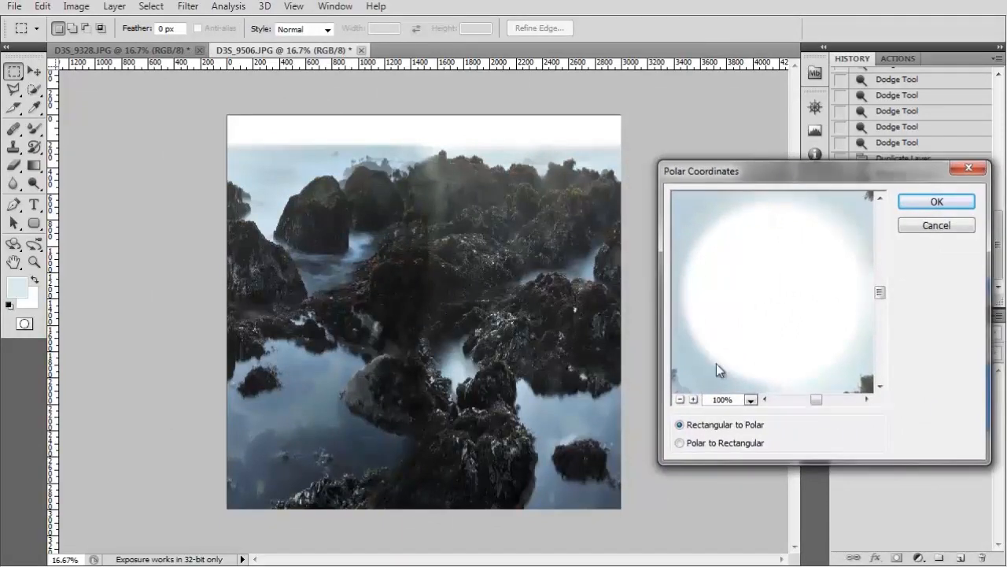
left_click(680, 400)
left_click(680, 400)
left_click(680, 400)
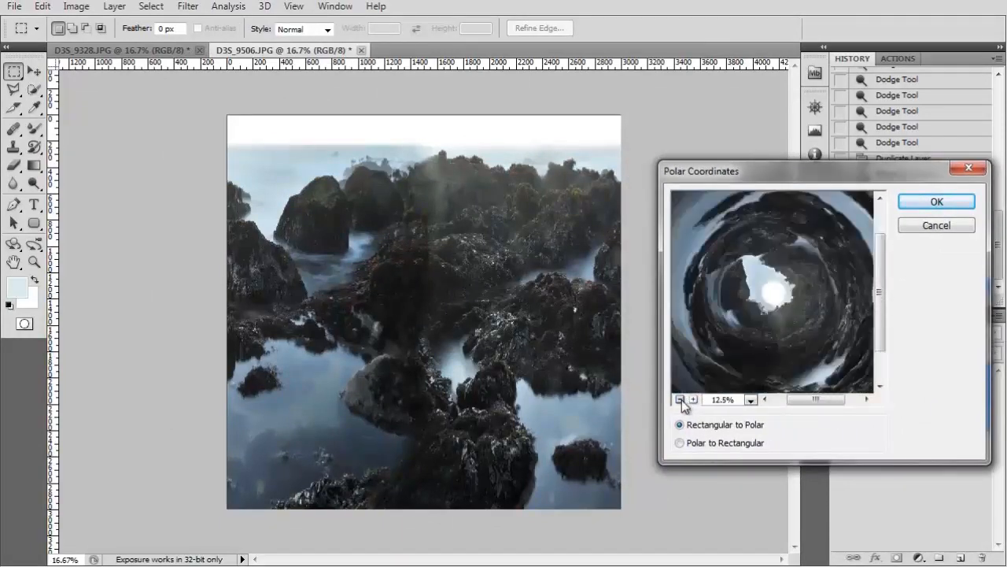
left_click(680, 400)
left_click(936, 203)
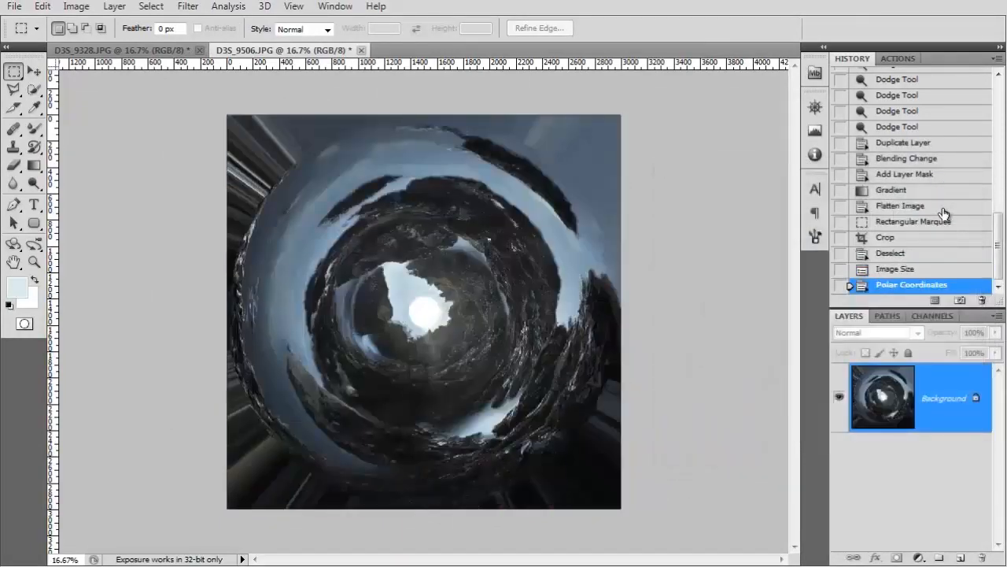
key("ctrl+plus")
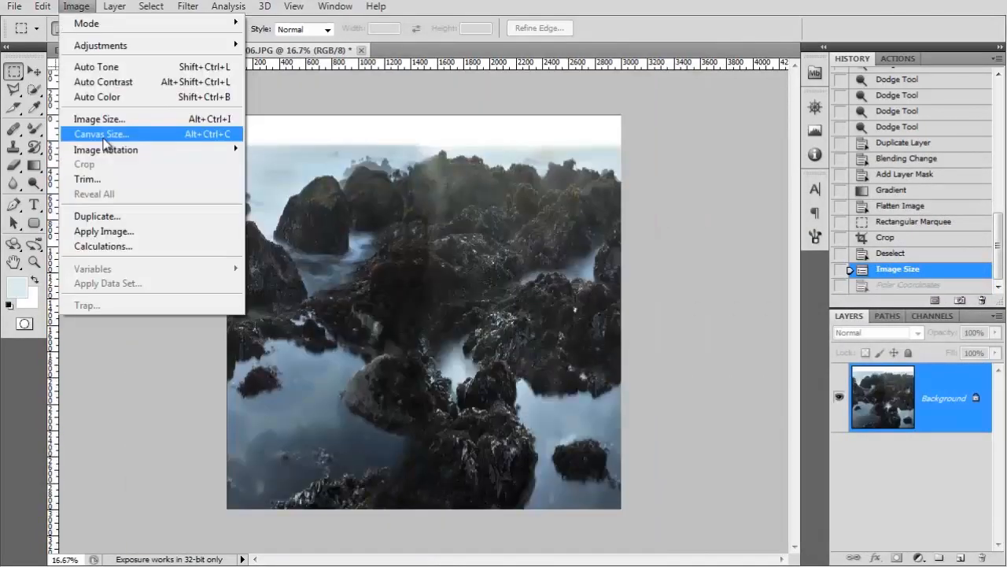
Flip the canvas vertically, try the Polar Coordinates filter again on the rocky shore image, and step back to the Flip Canvas Vertical state.
mouse_move(108, 155)
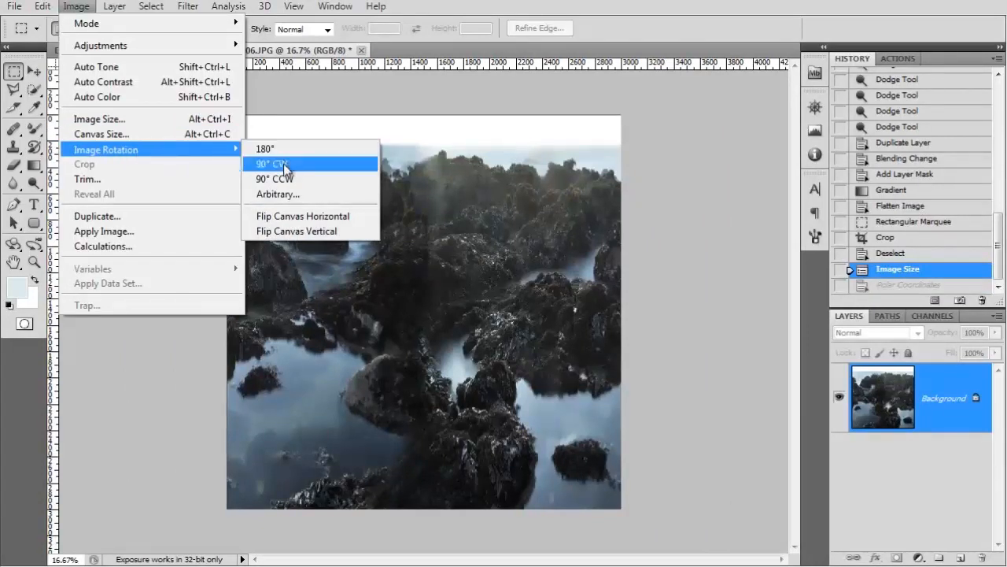
left_click(292, 232)
left_click(183, 11)
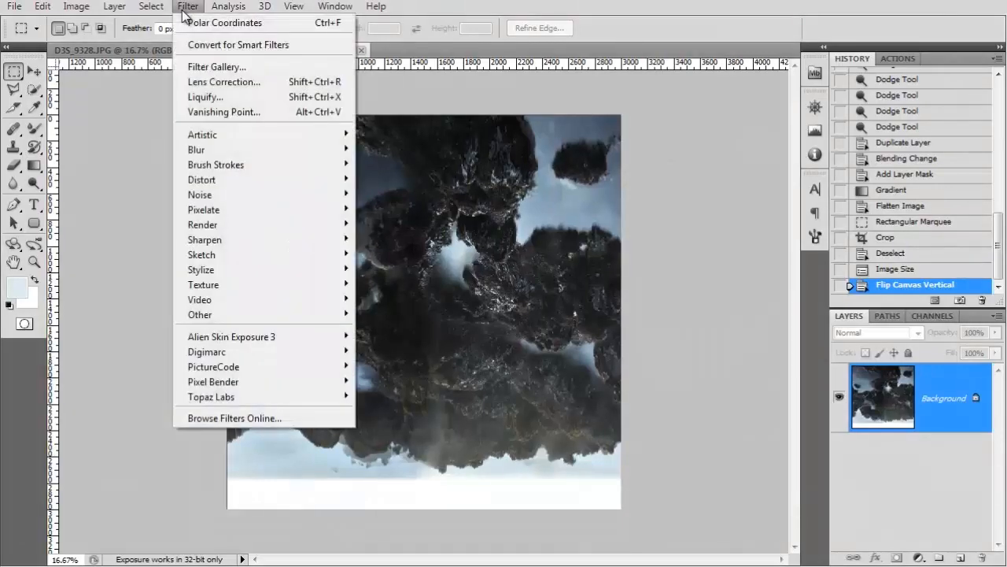
left_click(187, 24)
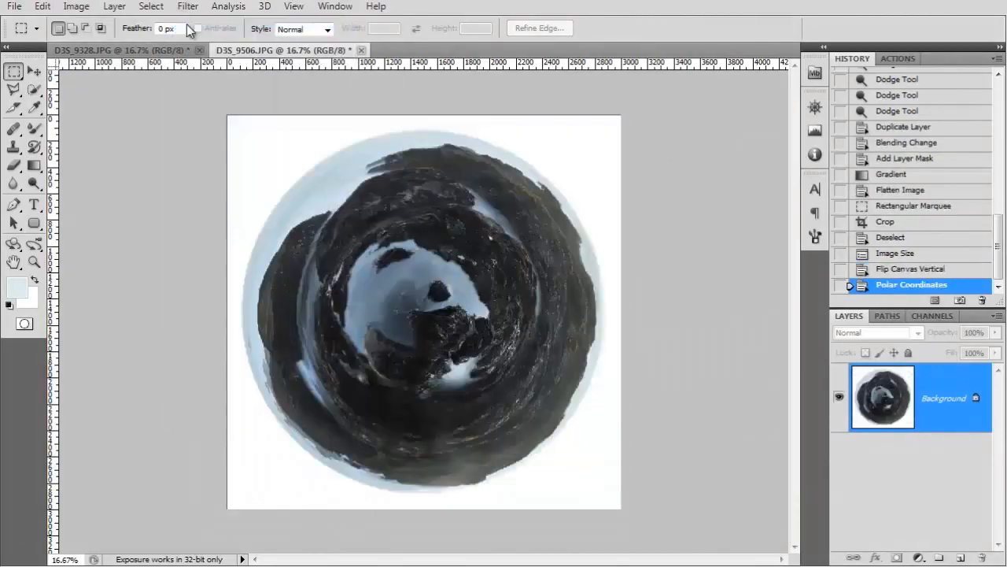
key("ctrl+minus")
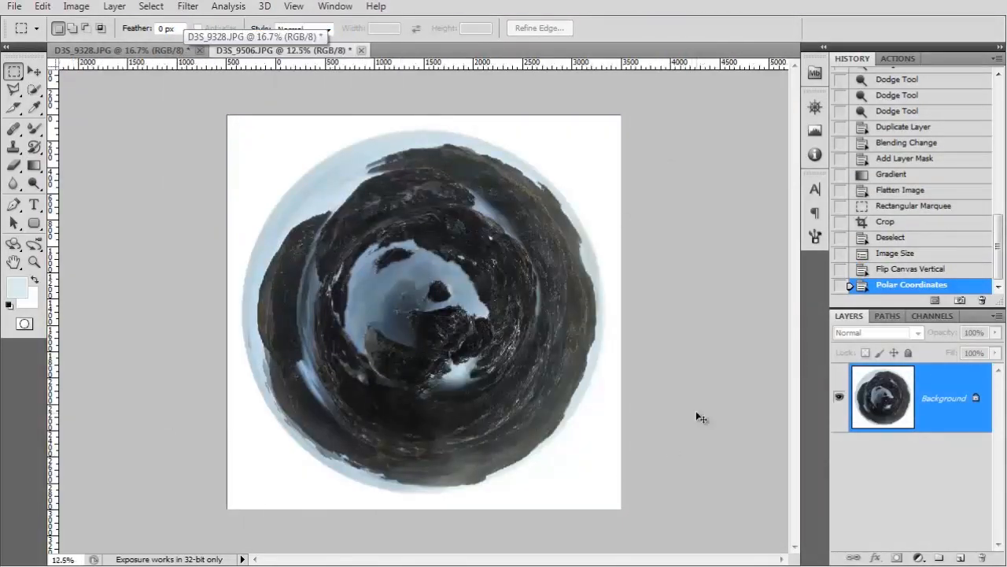
key("ctrl+minus")
key("ctrl+plus")
key("ctrl+plus")
key("ctrl+plus")
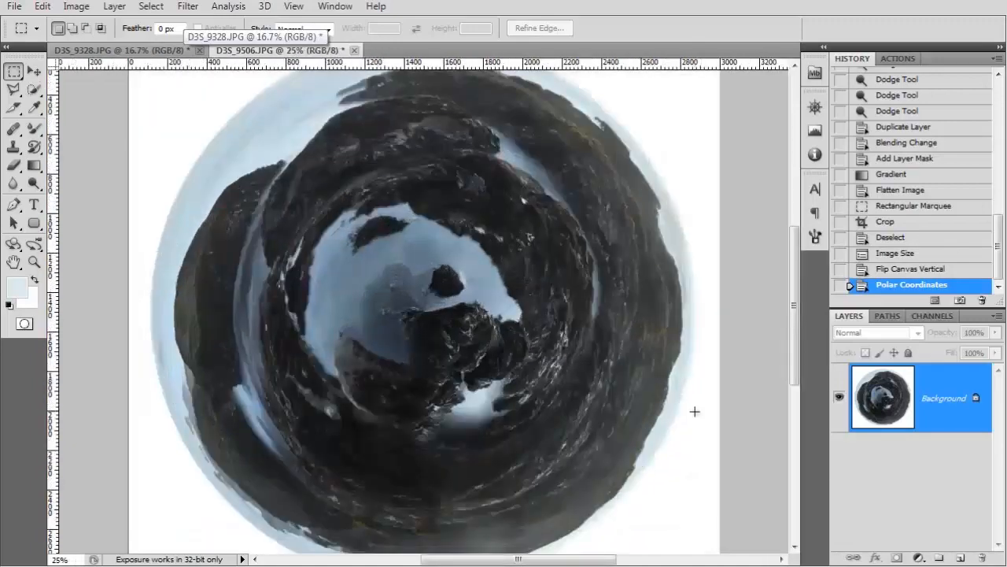
key("ctrl+minus")
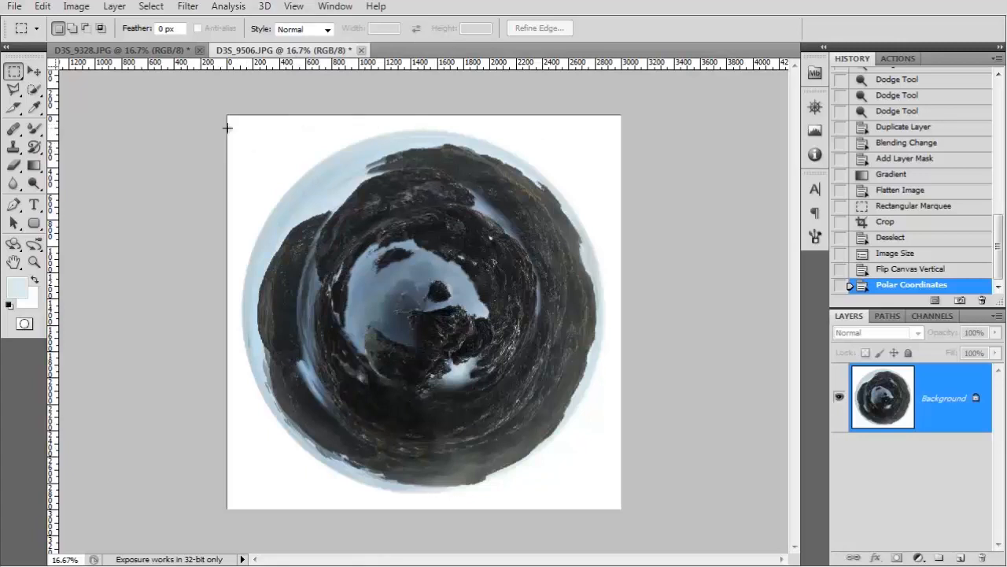
left_click(890, 271)
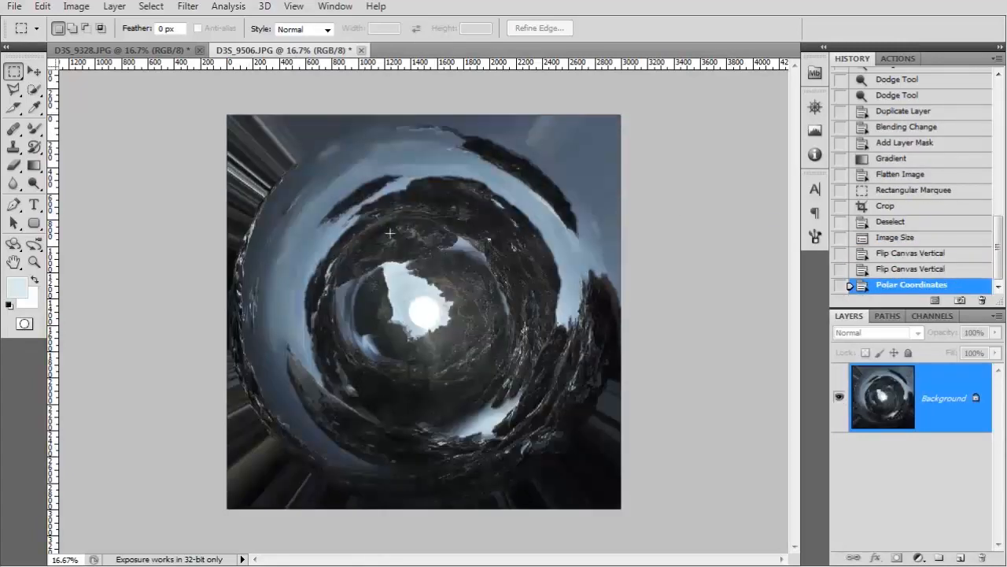